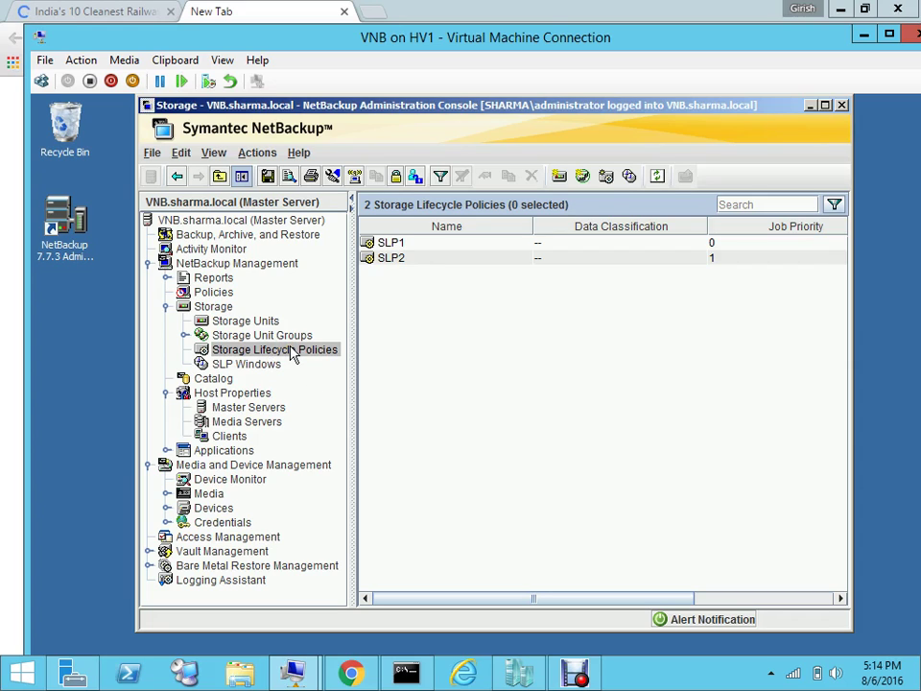
# Start a new storage lifecycle policy and name it SLP3.
pyautogui.rightClick(418, 350)
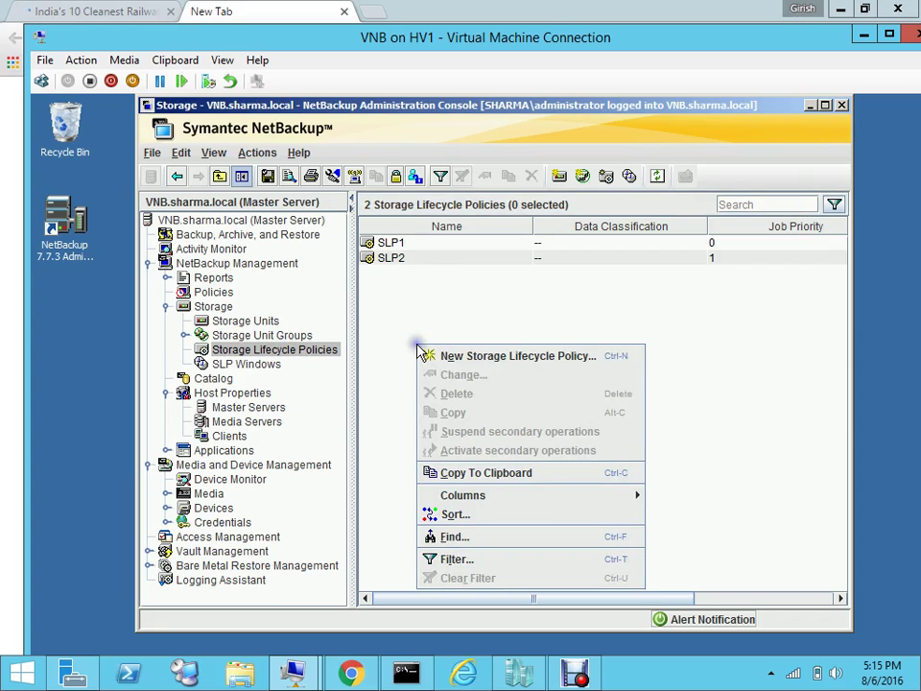
pyautogui.click(436, 357)
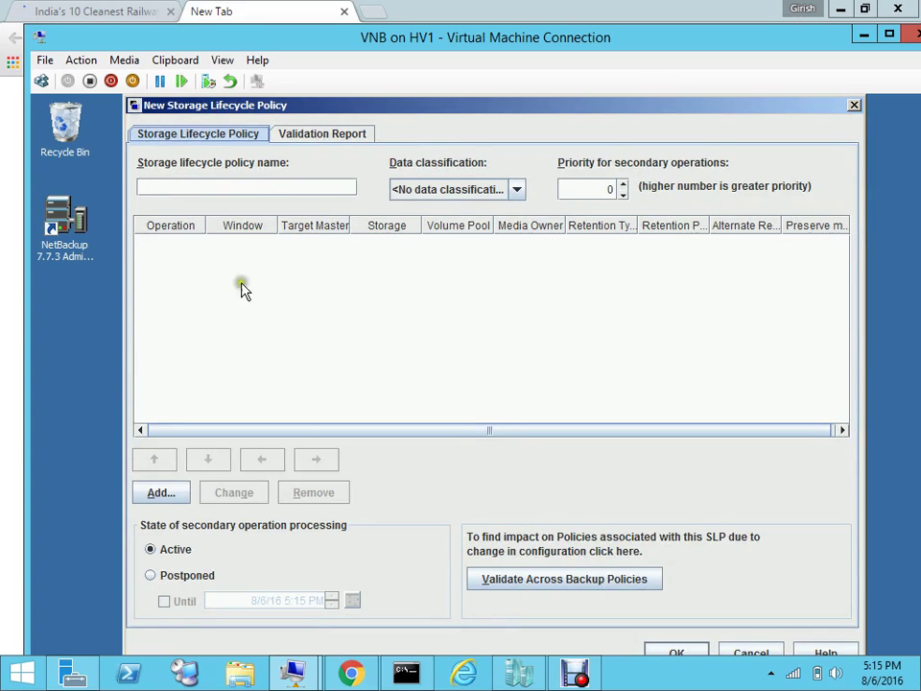
pyautogui.click(257, 187)
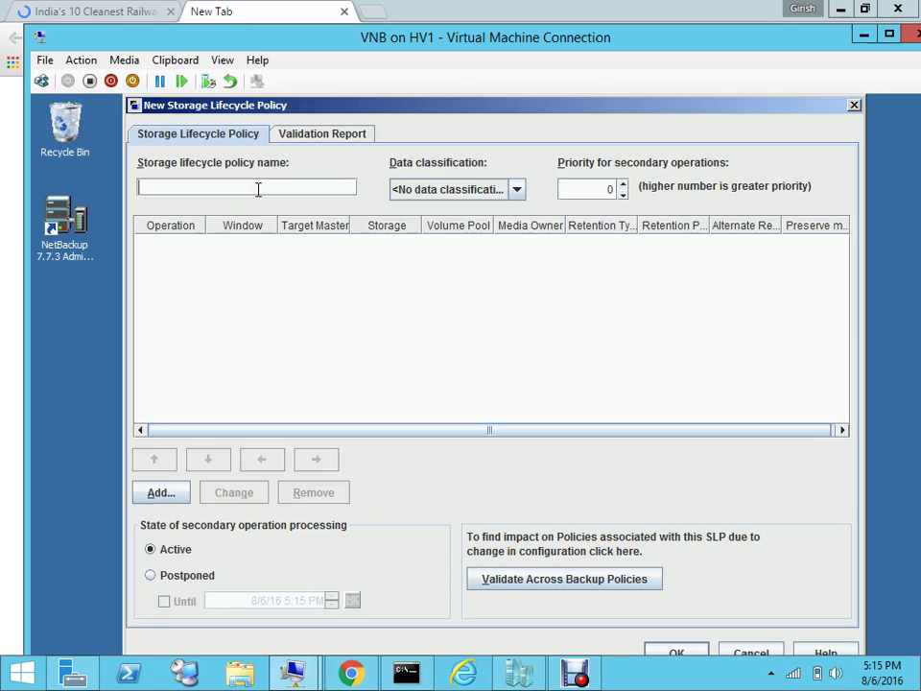
pyautogui.write('SLP3')
# Add a Backup operation to the lifecycle policy with MyadvancediskJK as its destination storage.
pyautogui.click(165, 492)
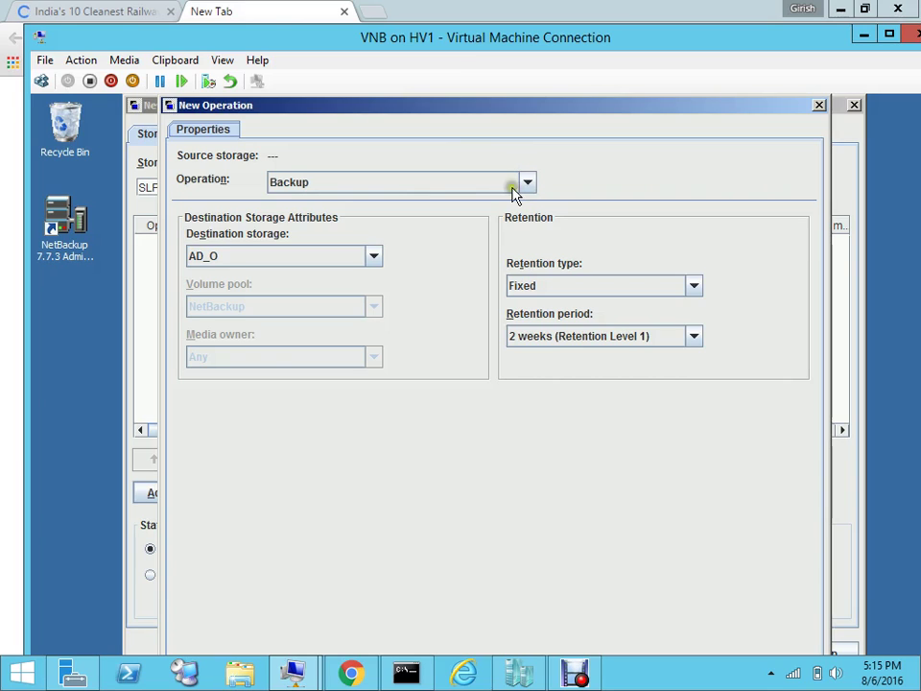
pyautogui.click(373, 257)
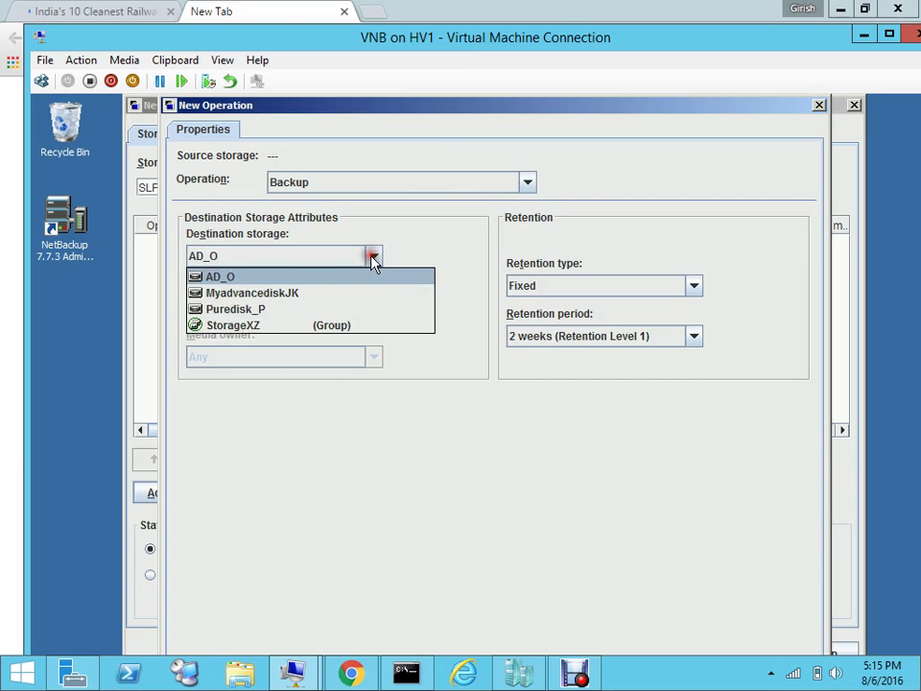
pyautogui.click(314, 293)
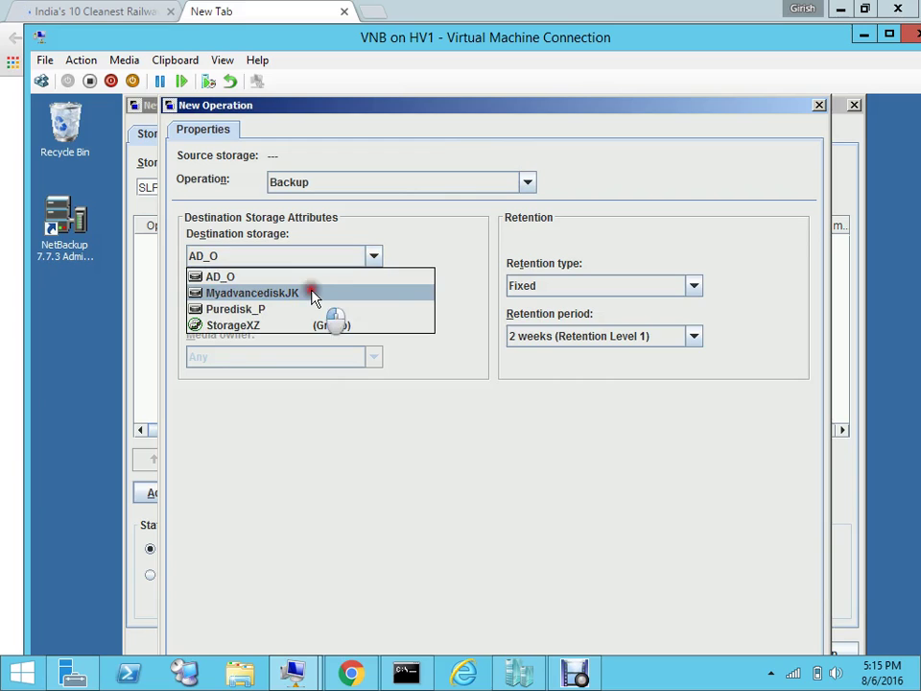
pyautogui.click(889, 32)
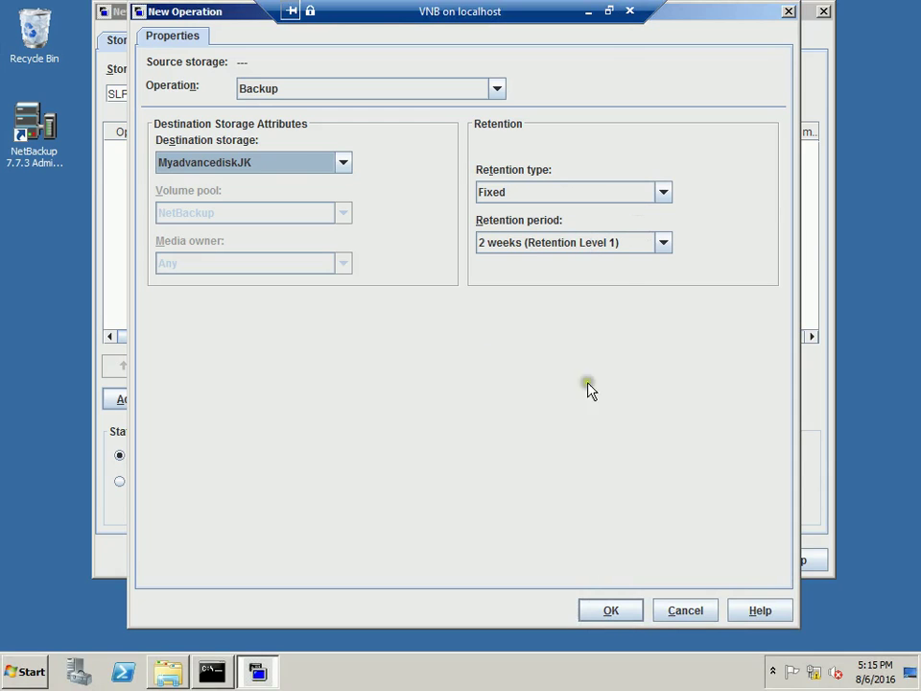
pyautogui.click(606, 611)
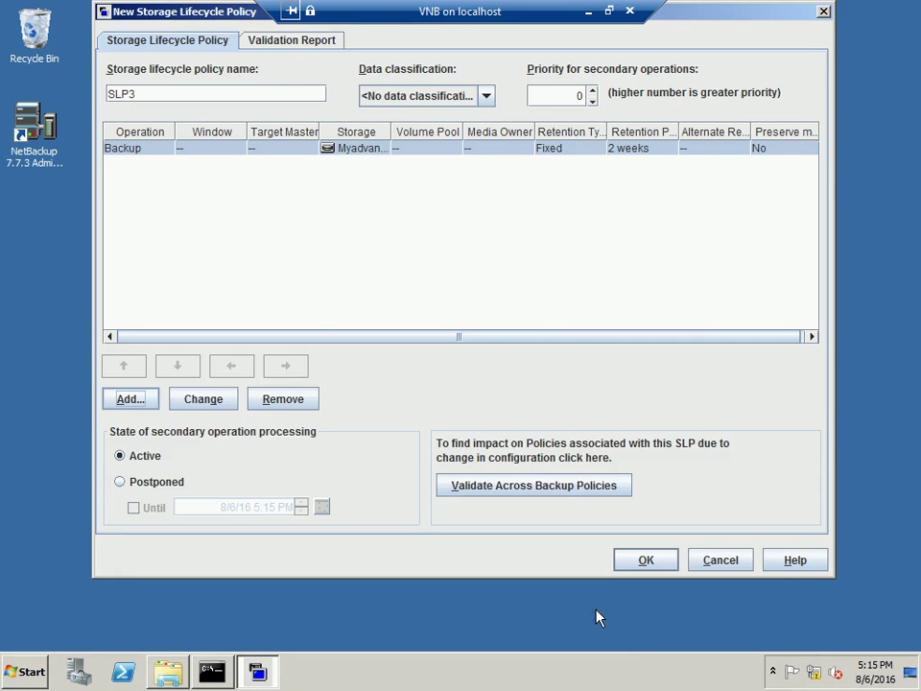
# Start a Duplication operation under the backup and create a new window for it named demo.
pyautogui.click(126, 401)
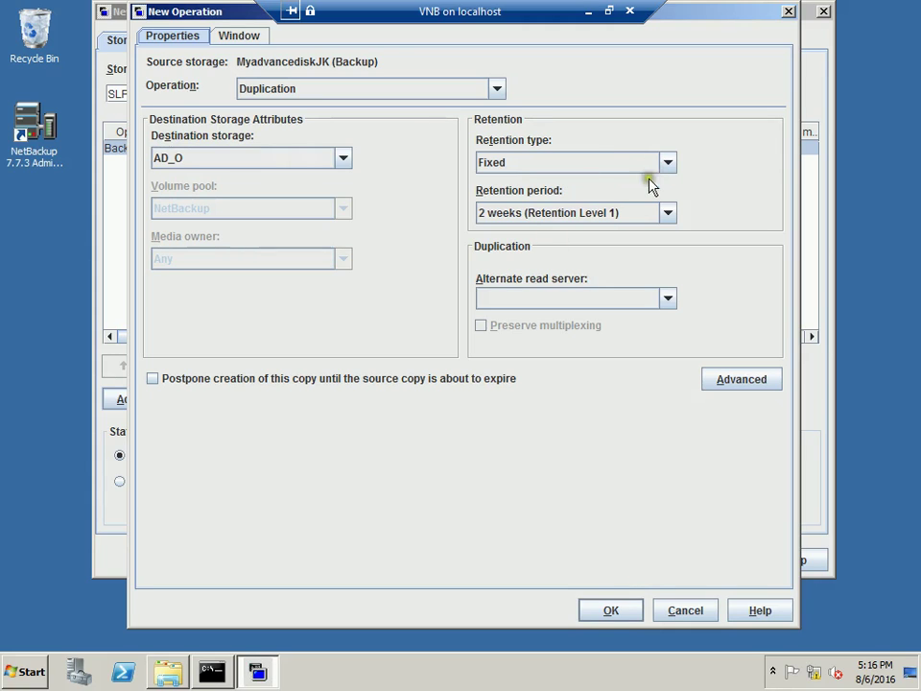
pyautogui.click(251, 35)
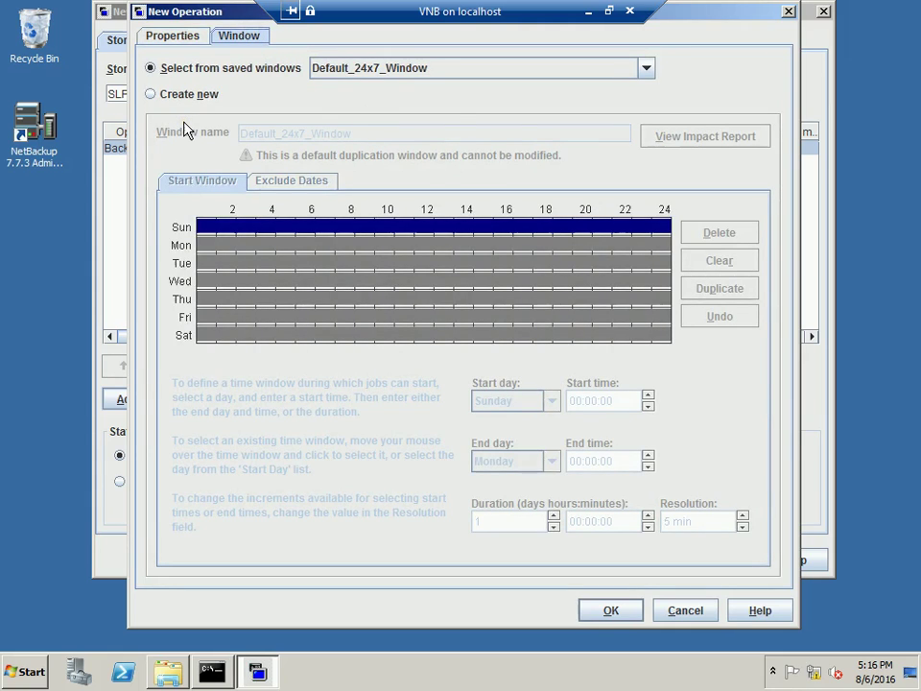
pyautogui.click(151, 94)
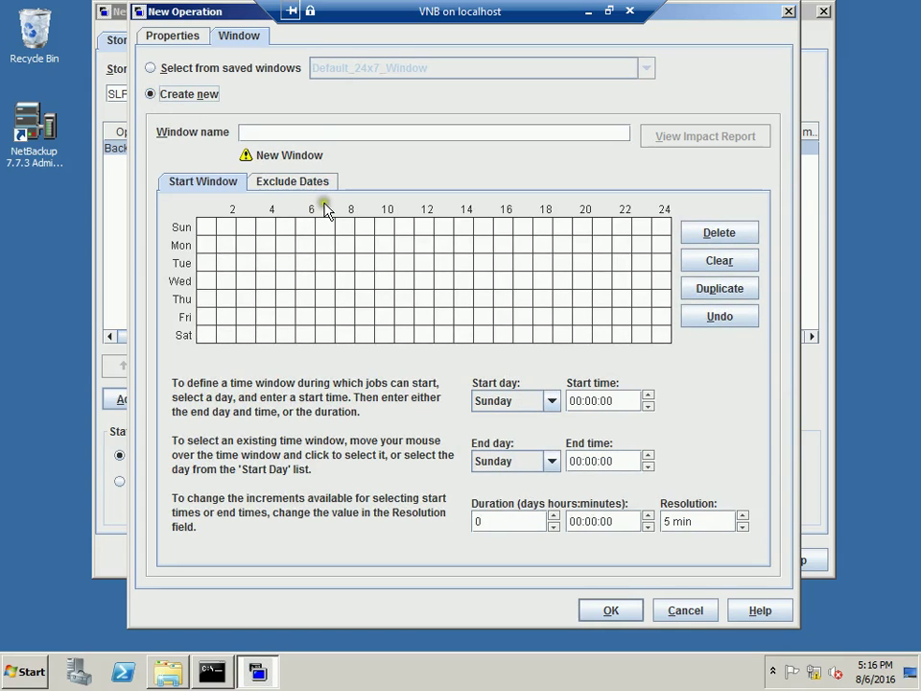
pyautogui.click(321, 136)
pyautogui.write('demo')
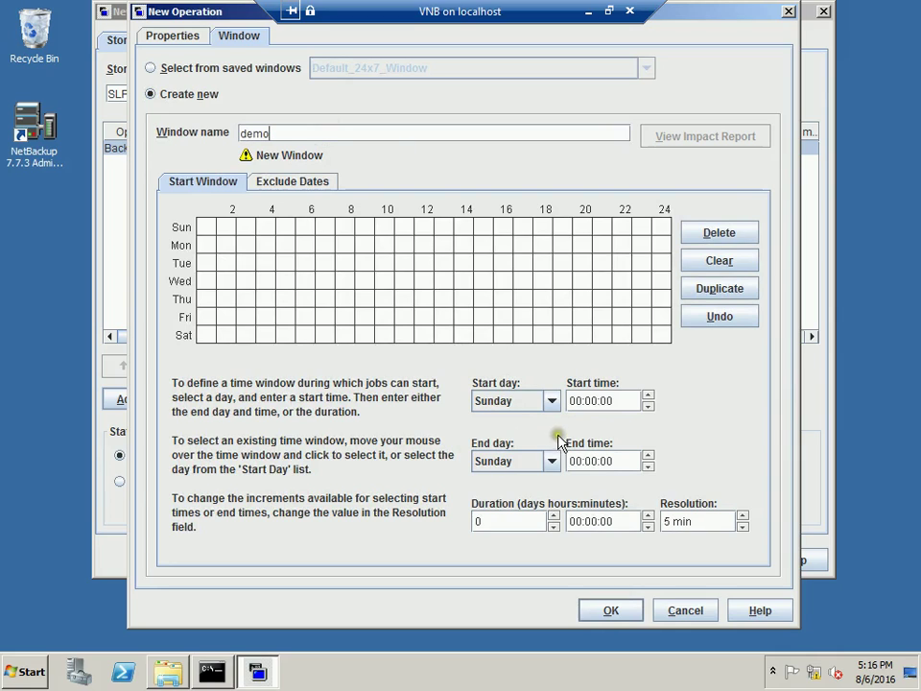
# Set the demo window to run on Saturday from 17:20:11 to 18:20:11 and add the duplication operation.
pyautogui.click(554, 402)
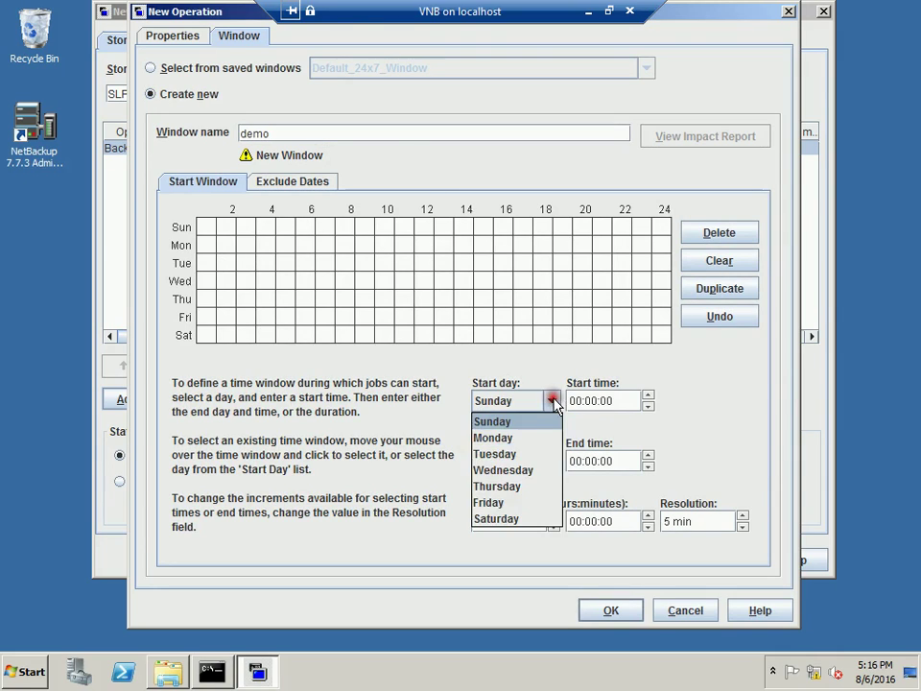
pyautogui.click(497, 518)
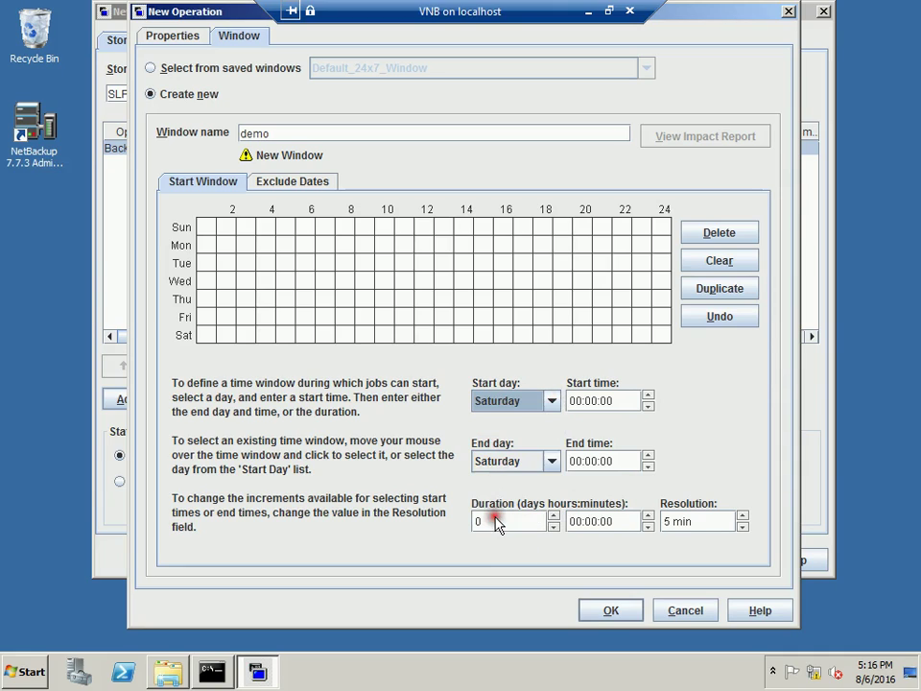
pyautogui.click(571, 401)
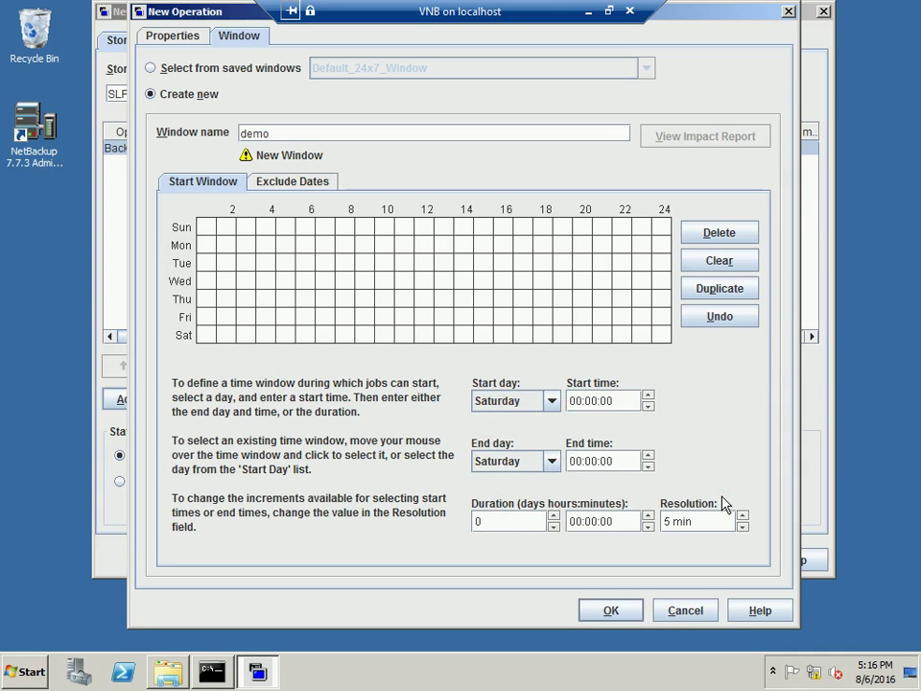
pyautogui.write('17:')
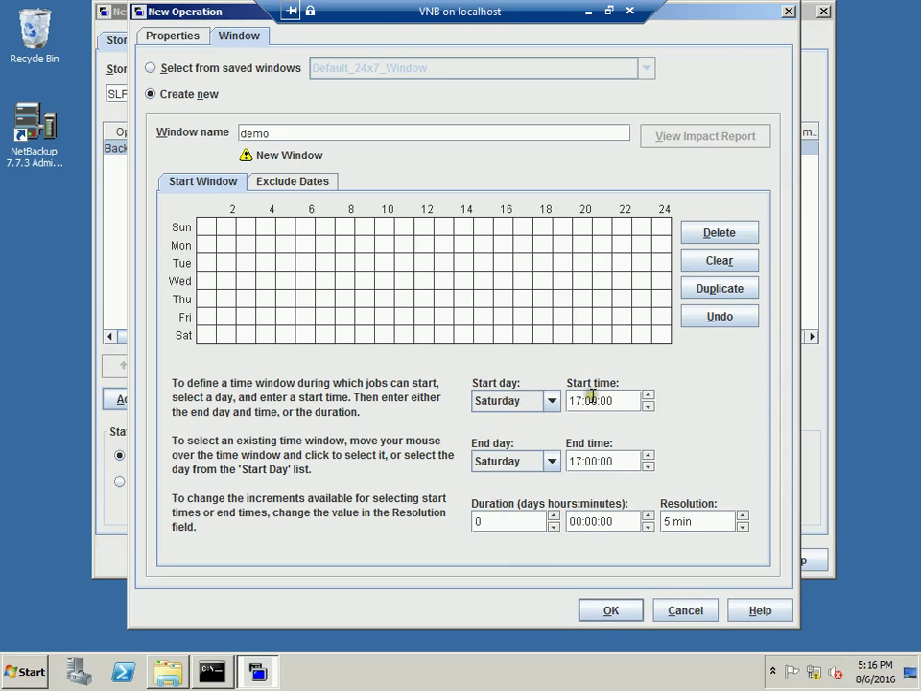
pyautogui.write('20:')
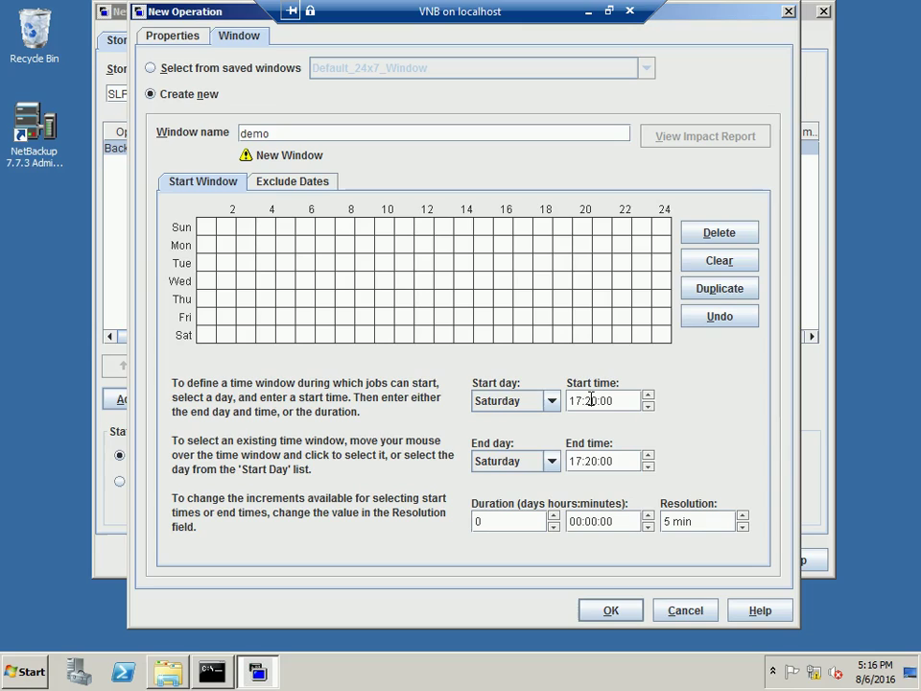
pyautogui.write('11')
pyautogui.click(580, 461)
pyautogui.write('8')
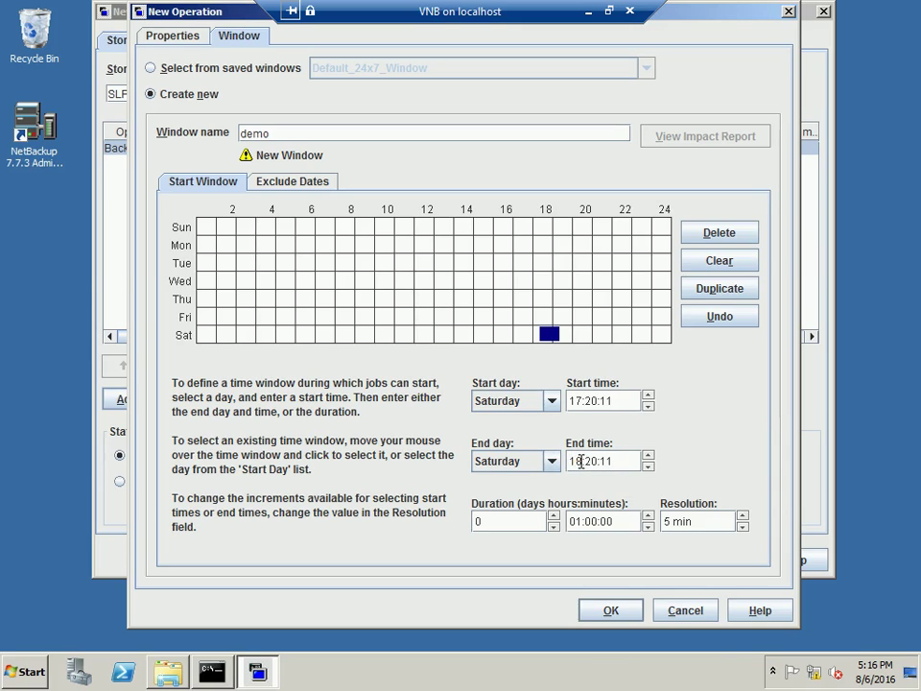
pyautogui.click(624, 612)
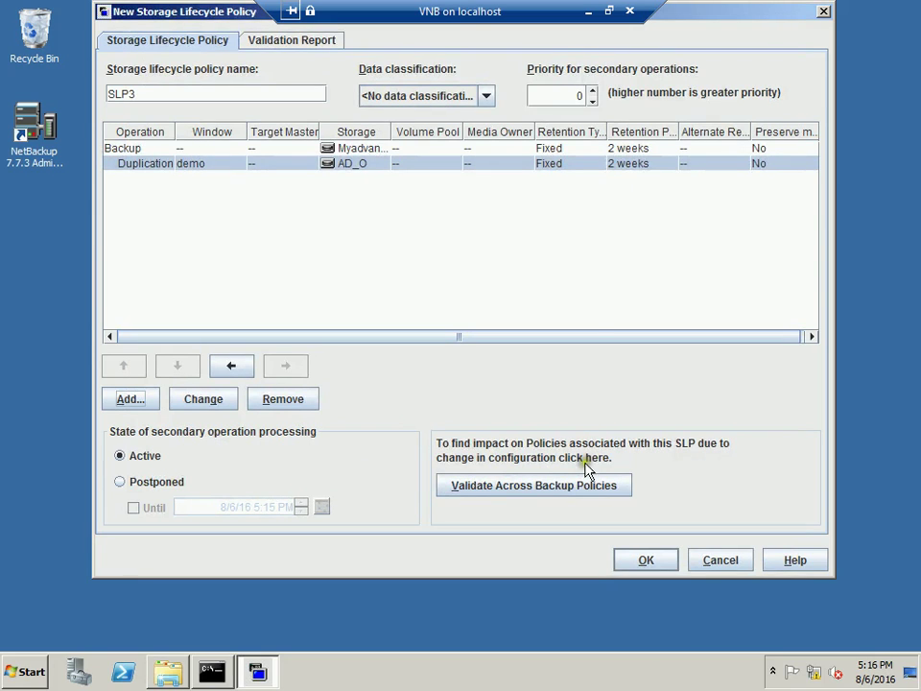
# Set the priority for secondary operations to 88880 and save the SLP3 lifecycle policy.
pyautogui.click(566, 94)
pyautogui.write('8888')
pyautogui.click(649, 558)
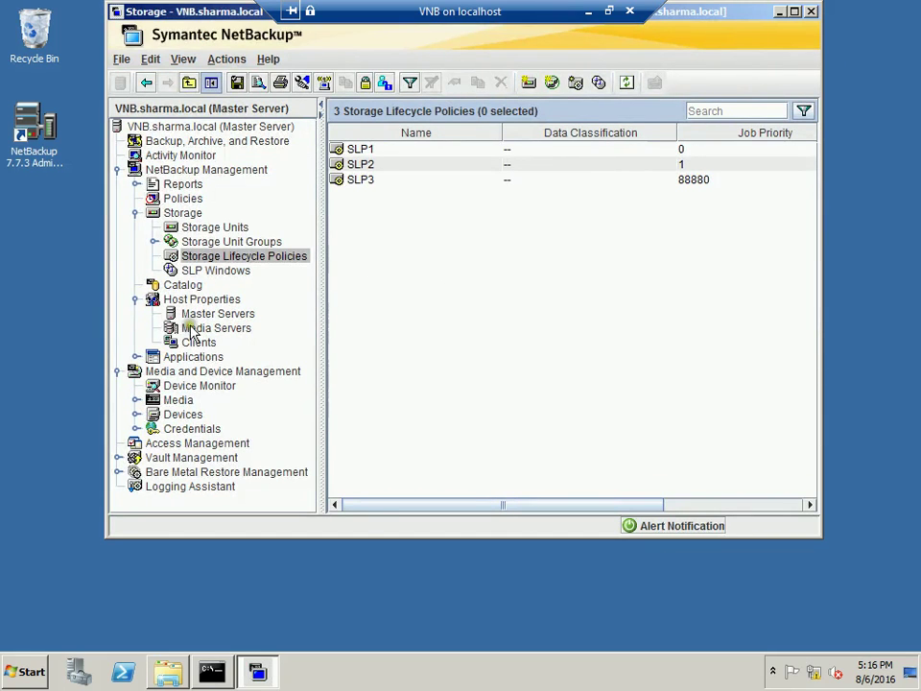
# Change the policy storage of backup policy POLICY1 to SLP3 and save the policy.
pyautogui.click(195, 201)
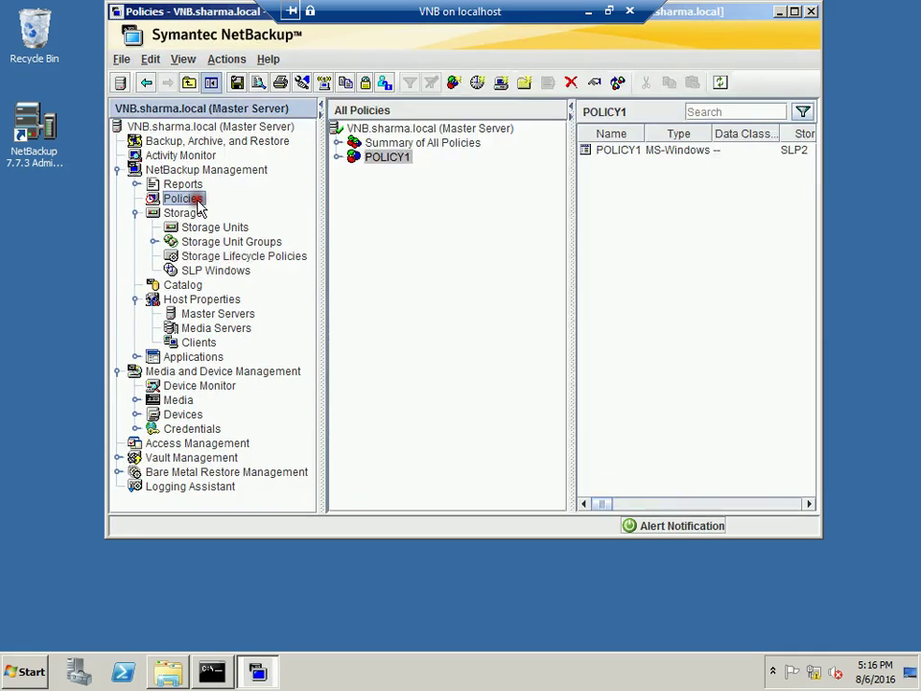
pyautogui.click(379, 165)
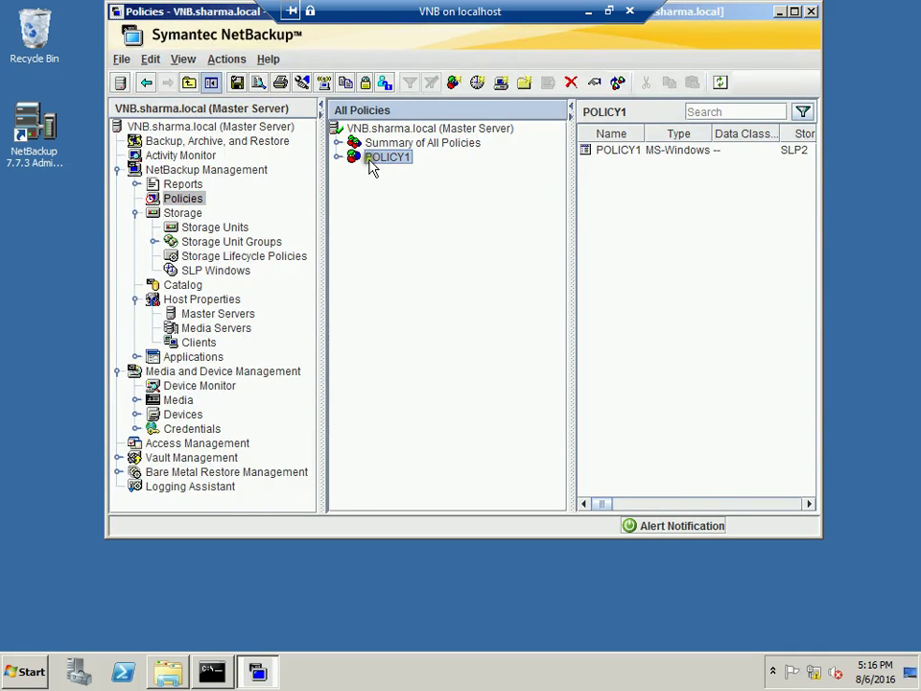
pyautogui.rightClick(377, 165)
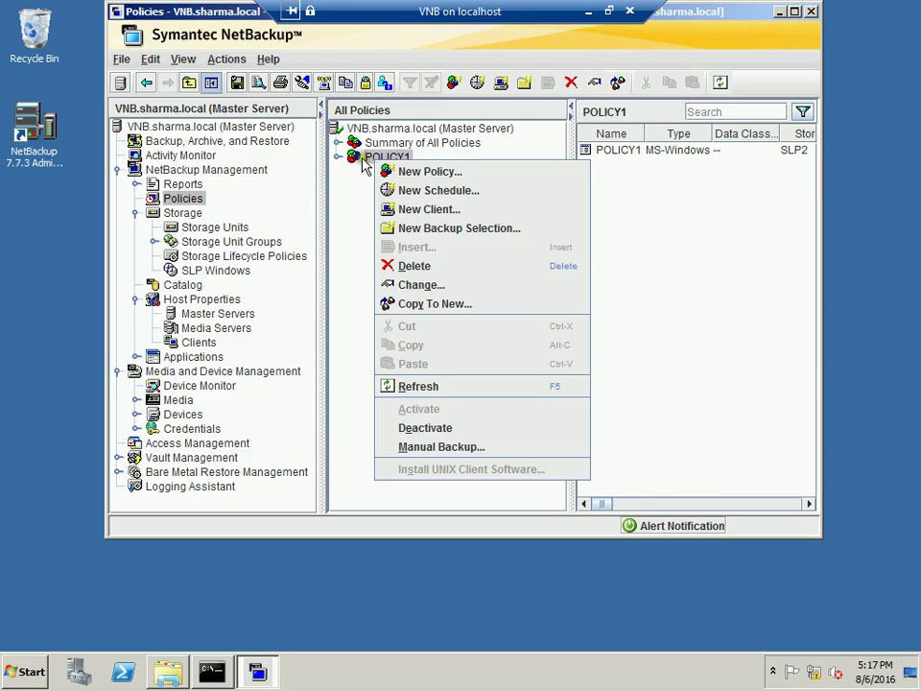
pyautogui.click(348, 191)
pyautogui.click(614, 152)
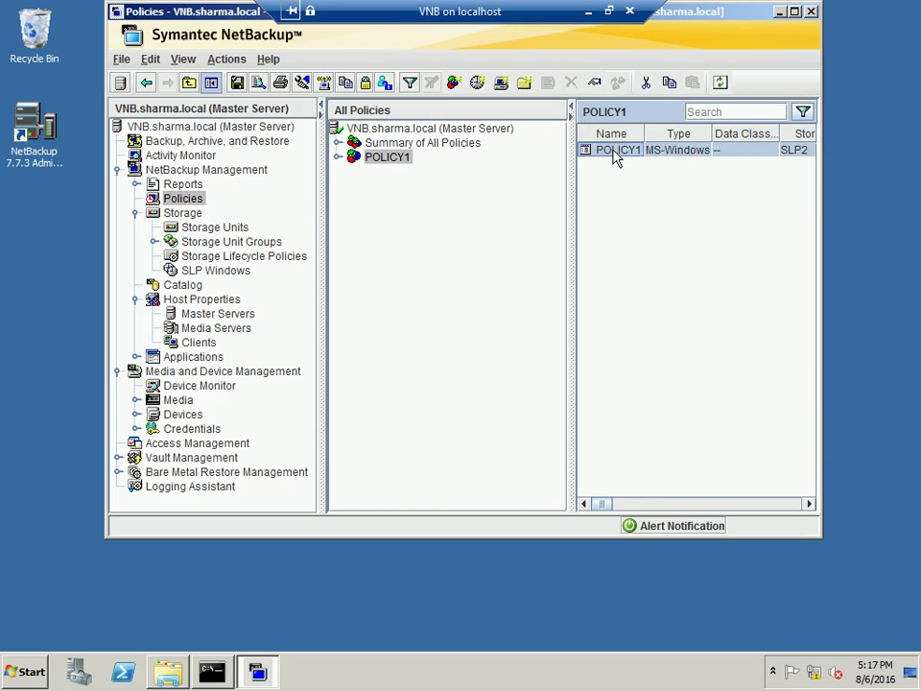
pyautogui.doubleClick(614, 151)
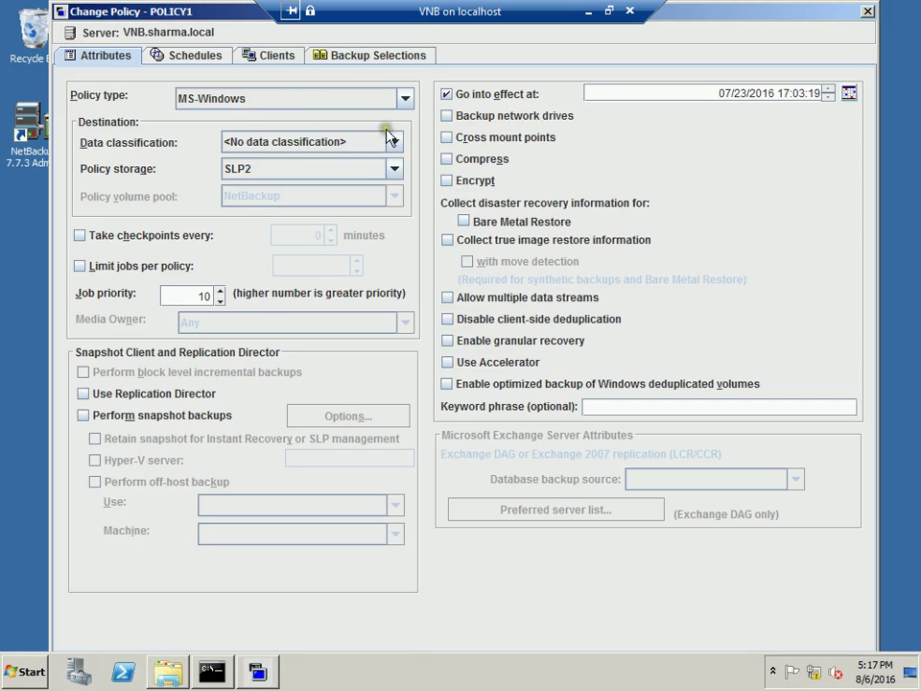
pyautogui.click(394, 170)
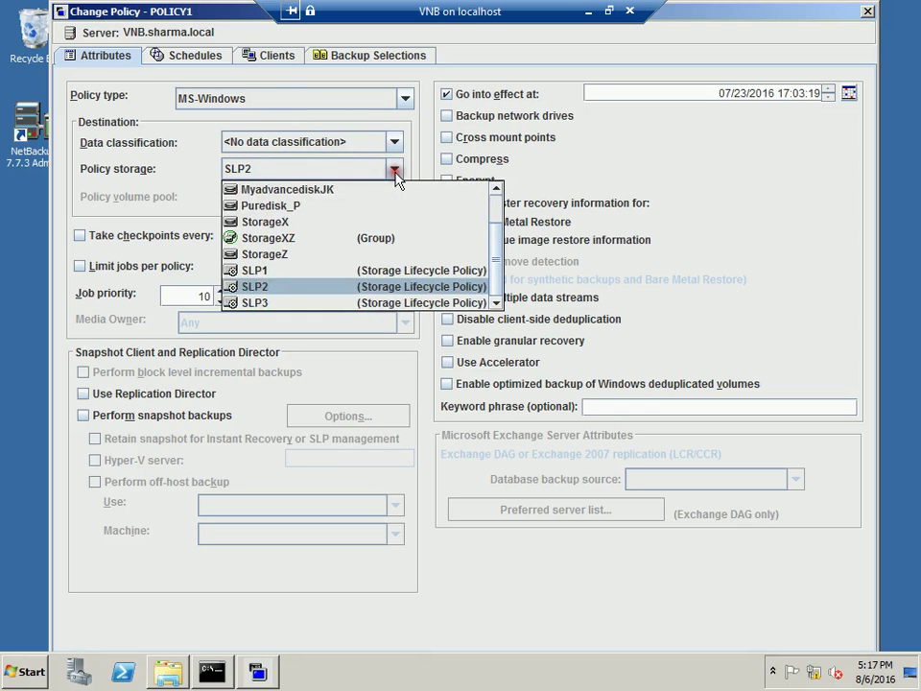
pyautogui.click(312, 302)
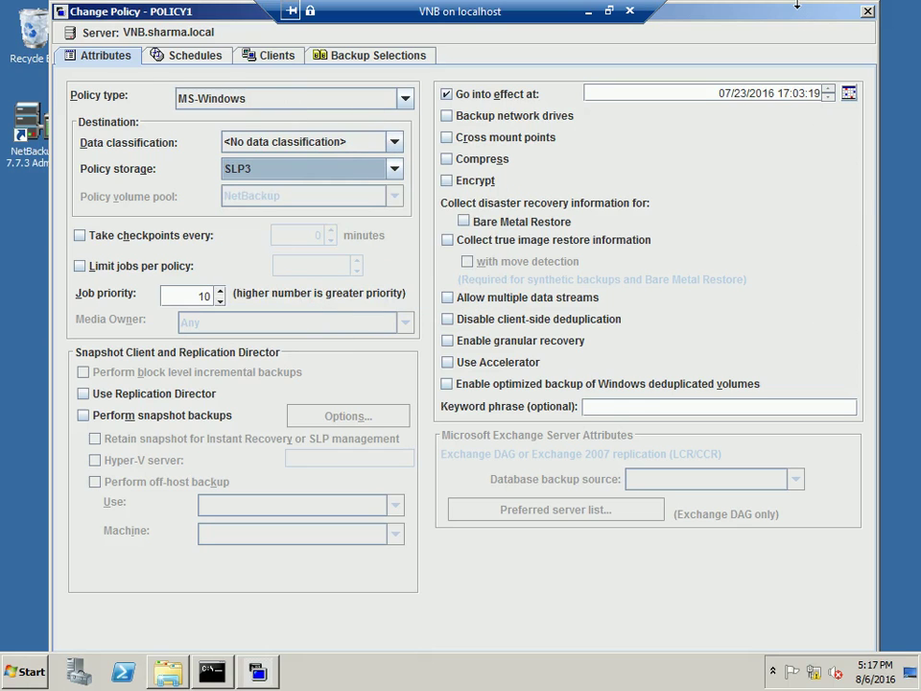
pyautogui.moveTo(794, 12); pyautogui.dragTo(790, 127)
pyautogui.moveTo(793, 81); pyautogui.dragTo(791, 81)
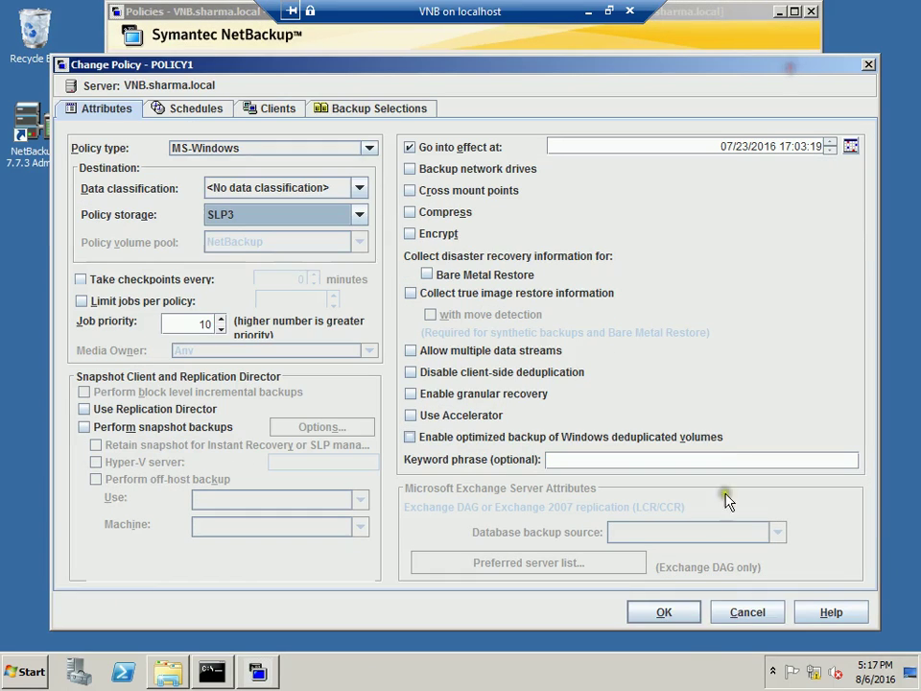
pyautogui.click(670, 612)
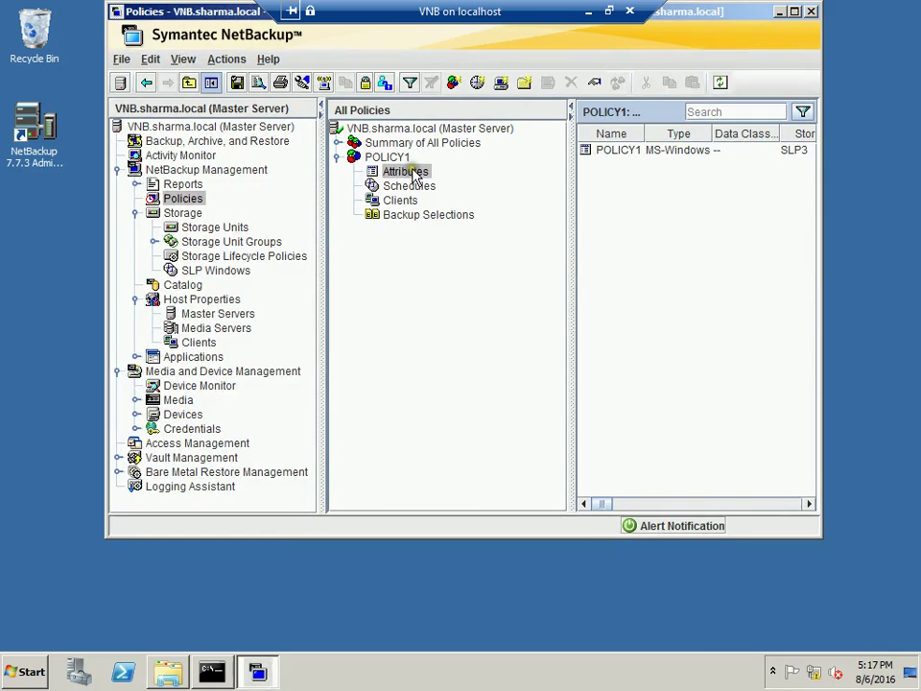
# Start a manual backup of POLICY1 without selecting a specific schedule or client.
pyautogui.click(388, 157)
pyautogui.rightClick(393, 158)
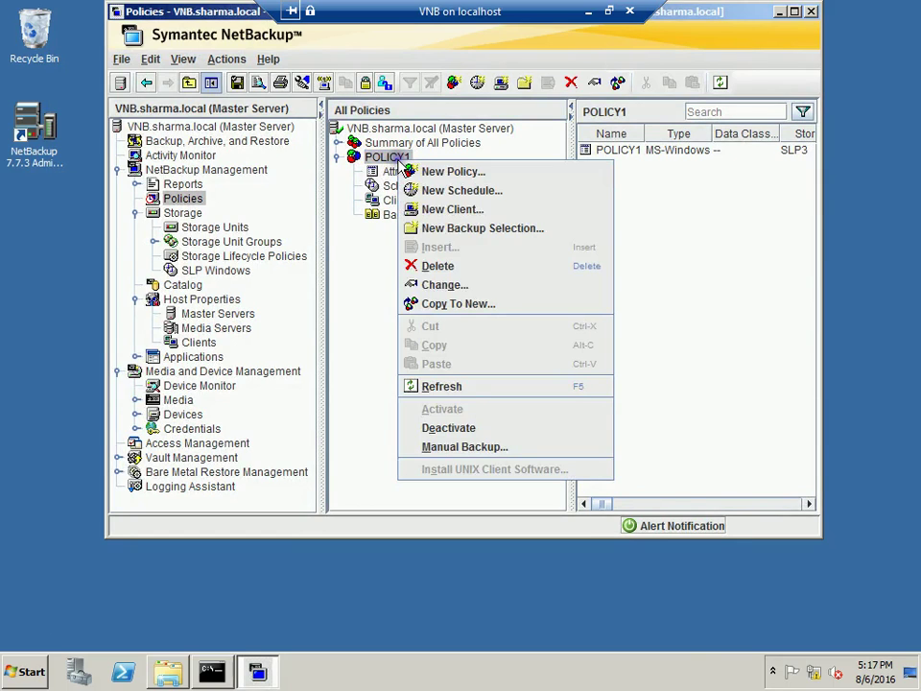
pyautogui.click(443, 446)
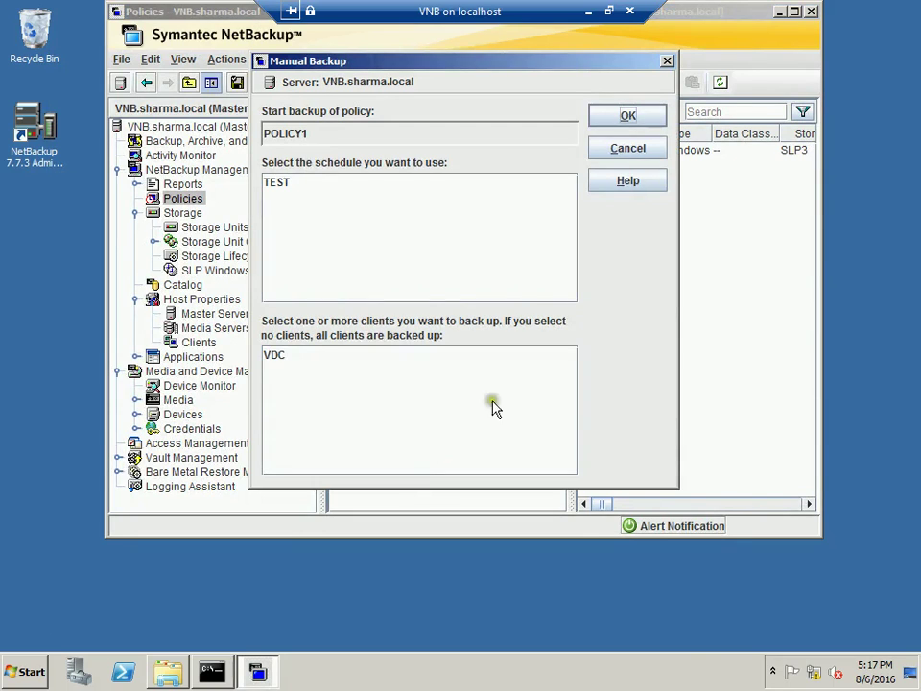
pyautogui.click(627, 117)
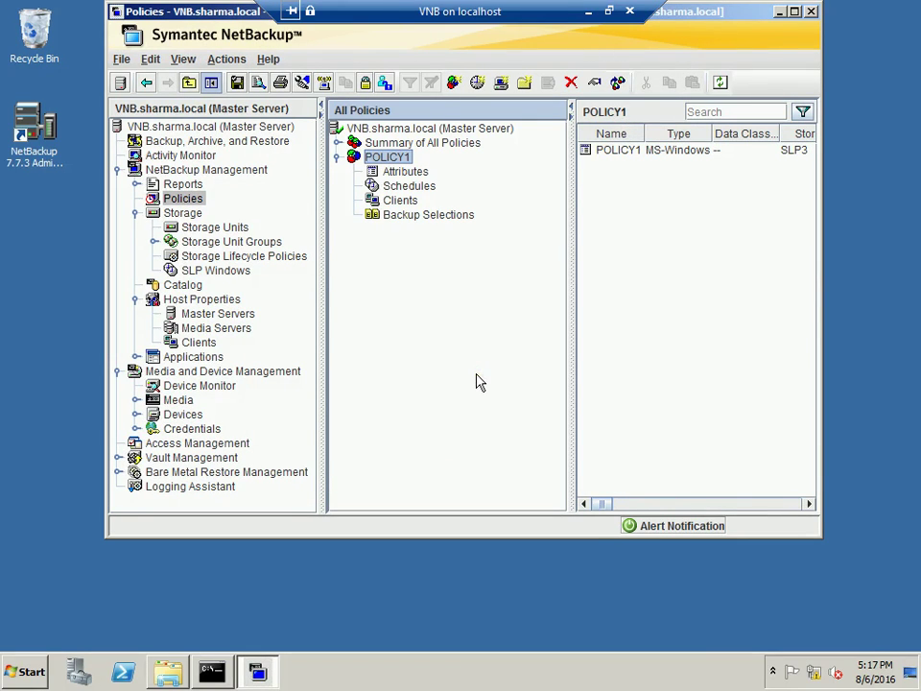
# Check the backup jobs in the Activity Monitor, then switch to Windows Explorer and inspect New Volume (J:).
pyautogui.click(202, 158)
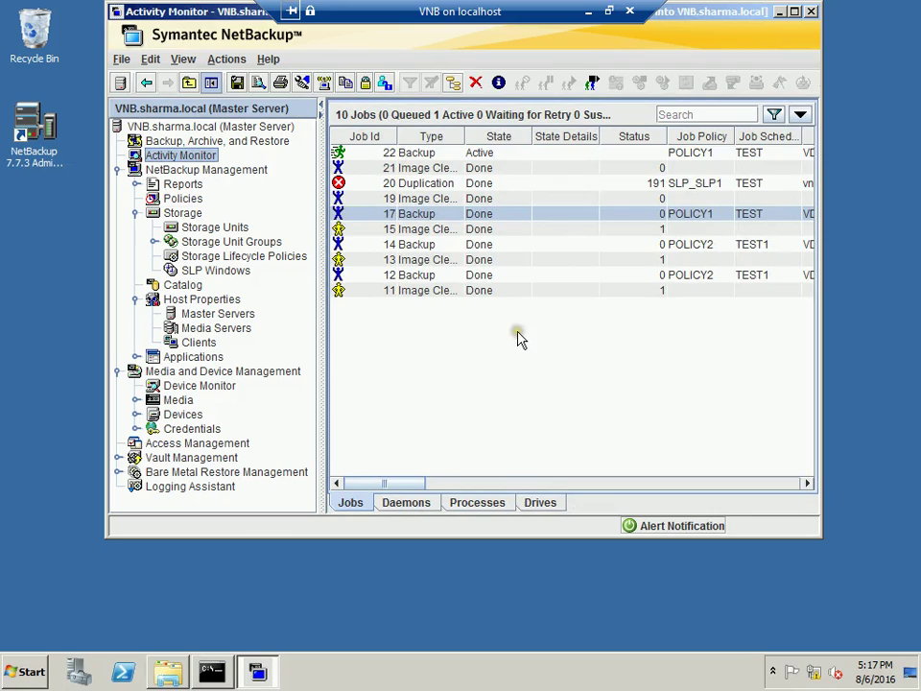
pyautogui.click(174, 676)
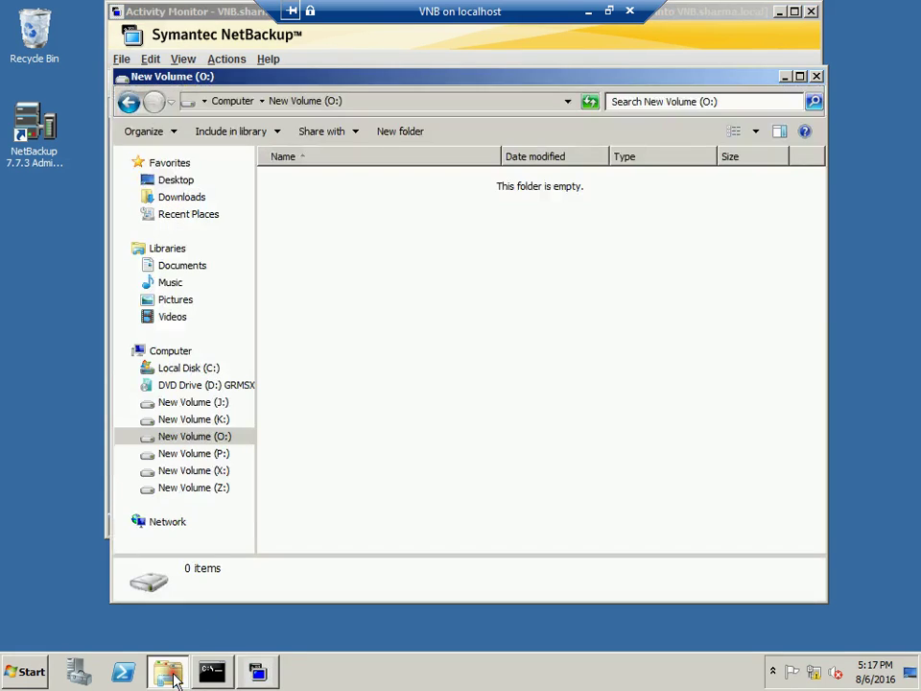
pyautogui.click(211, 406)
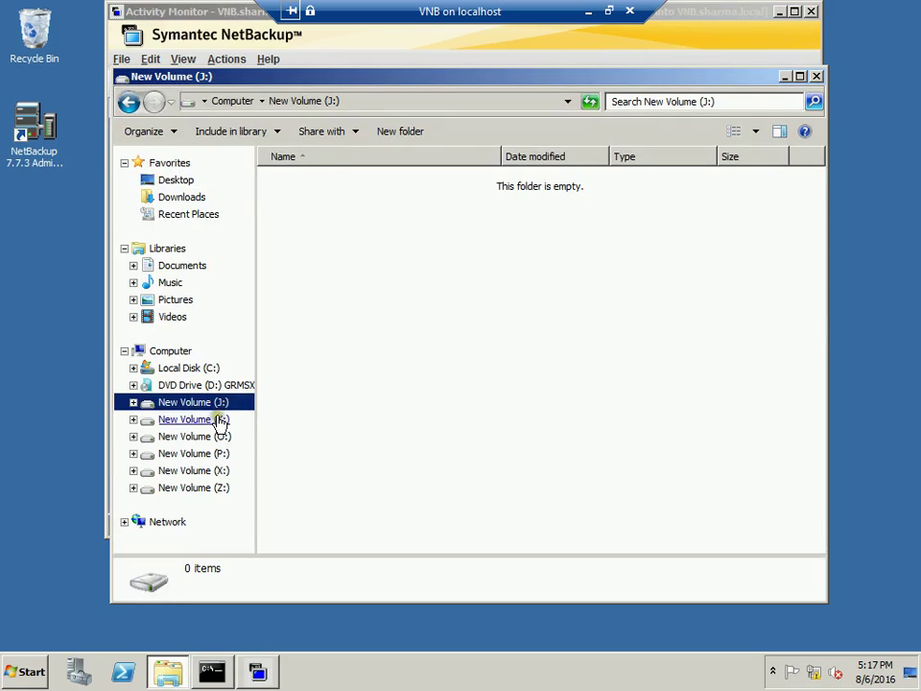
# Inspect the contents of New Volume (K:), (O:) and (J:), and return to the NetBackup Activity Monitor.
pyautogui.click(219, 419)
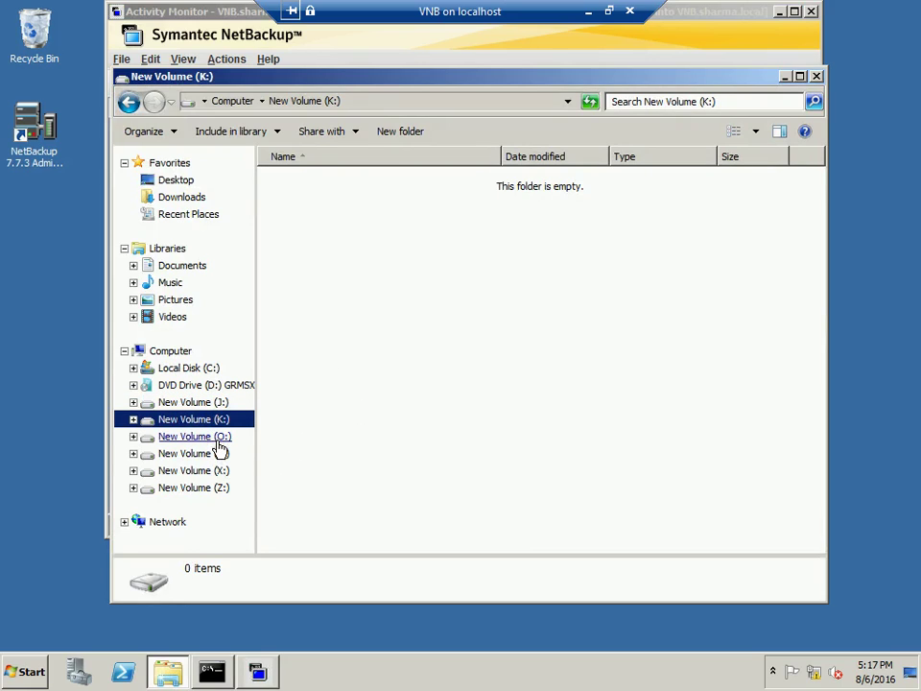
pyautogui.click(219, 440)
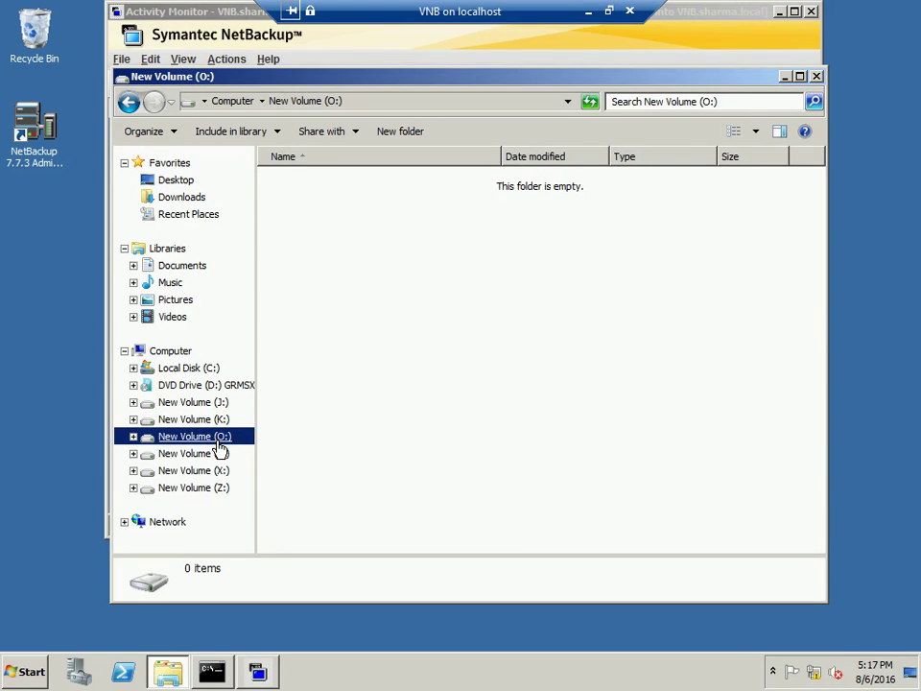
pyautogui.click(214, 407)
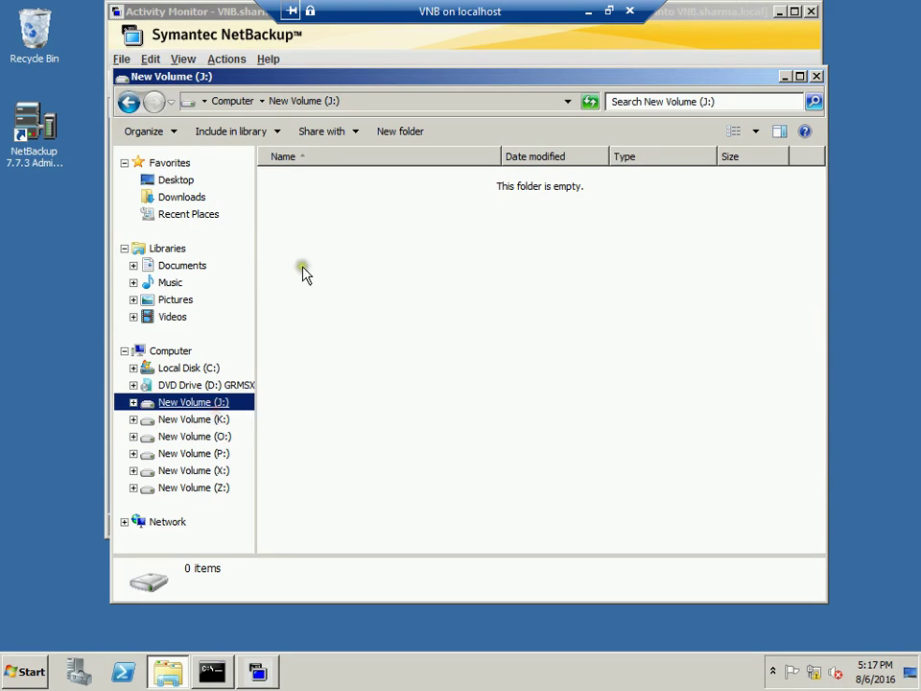
pyautogui.click(784, 76)
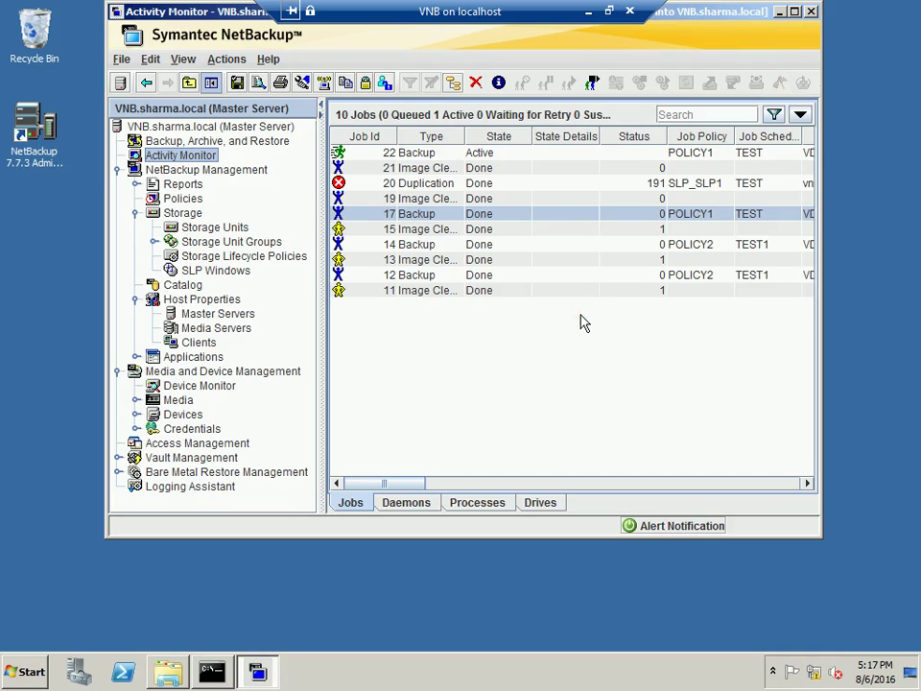
# Open the details of the active POLICY1 backup job and follow its detailed status log.
pyautogui.doubleClick(546, 156)
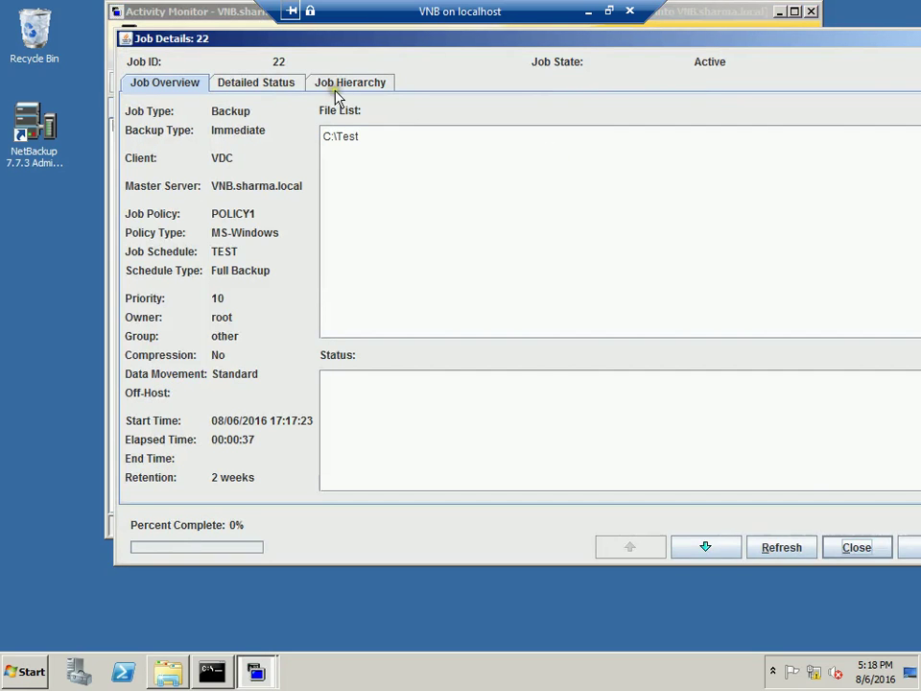
pyautogui.click(285, 87)
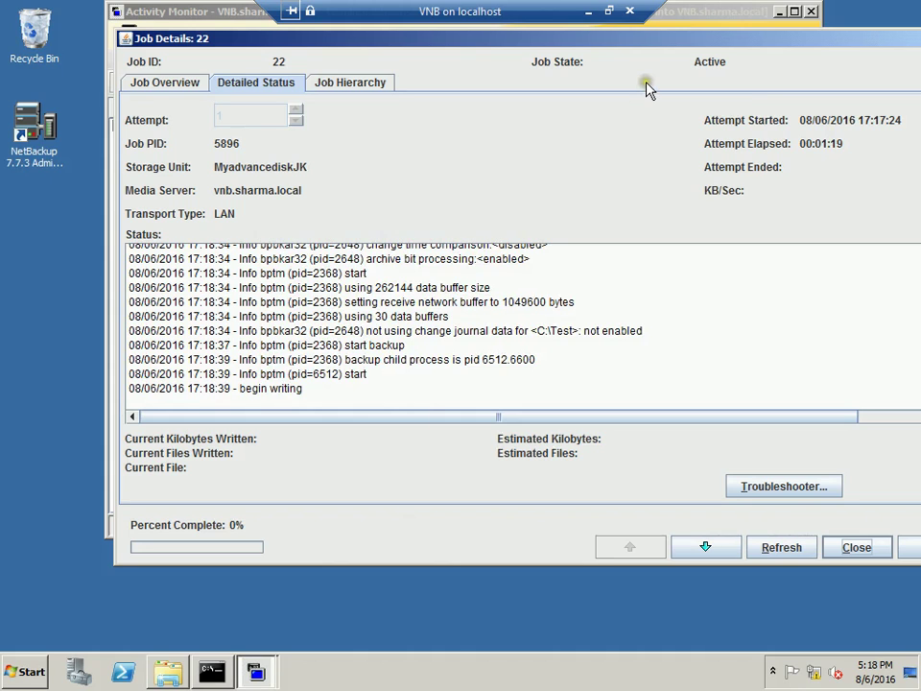
# Take the VNB virtual machine out of full screen and close the File Explorer and Chrome windows on the host.
pyautogui.click(608, 12)
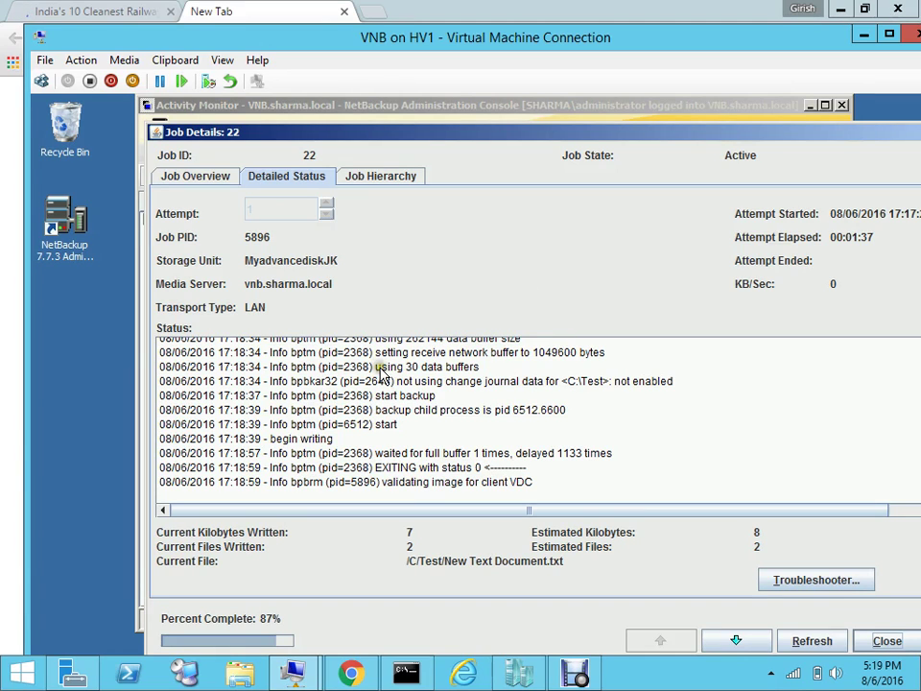
pyautogui.click(240, 675)
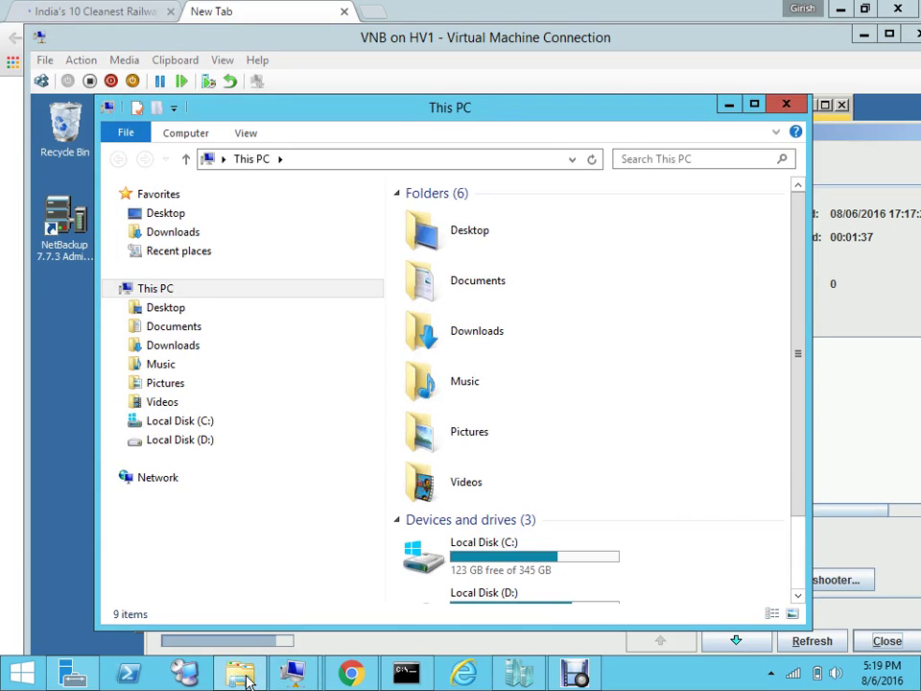
pyautogui.click(788, 105)
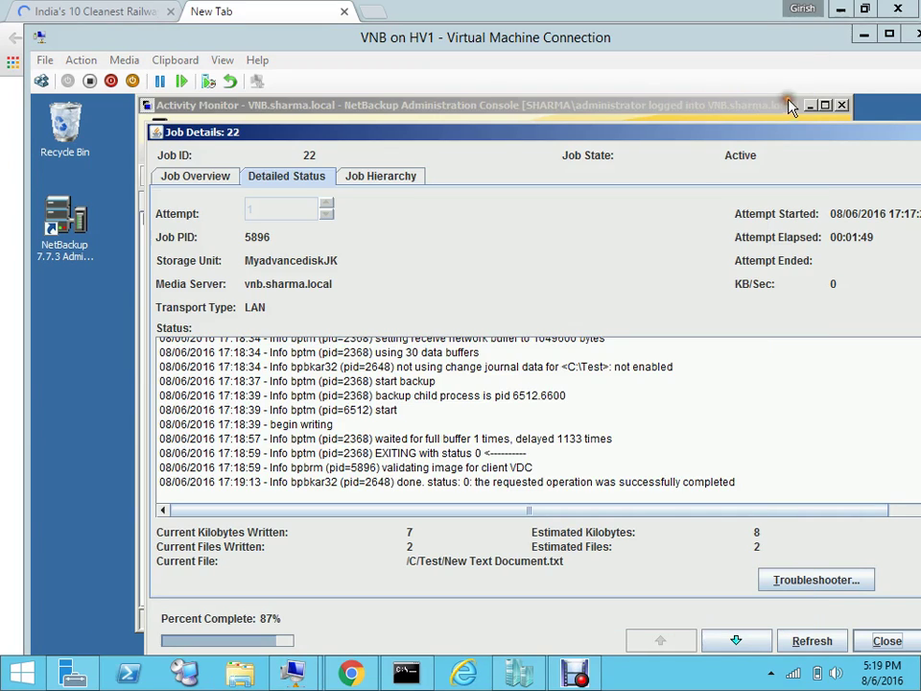
pyautogui.click(869, 10)
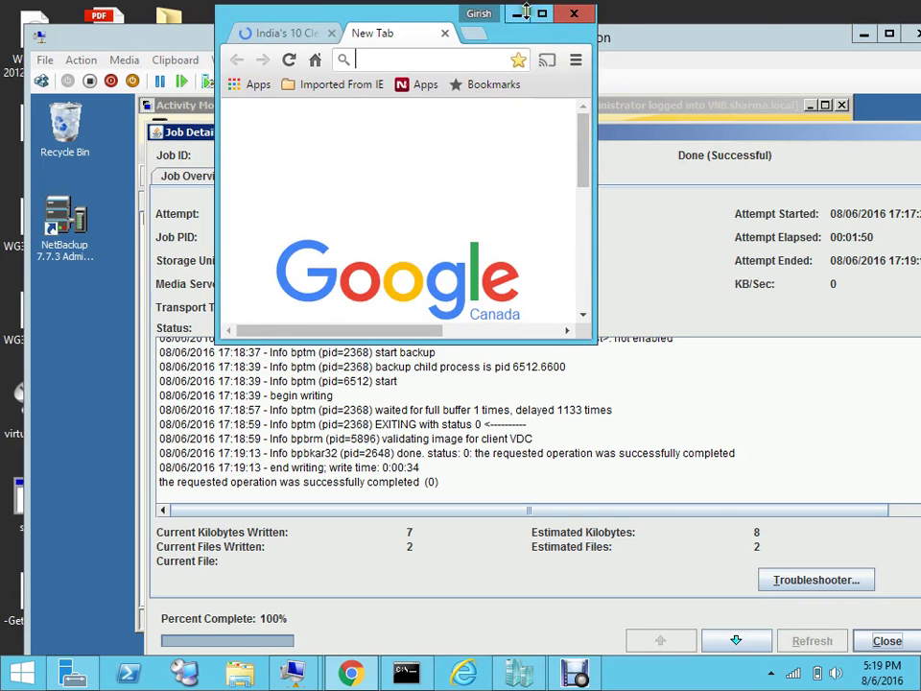
pyautogui.click(587, 19)
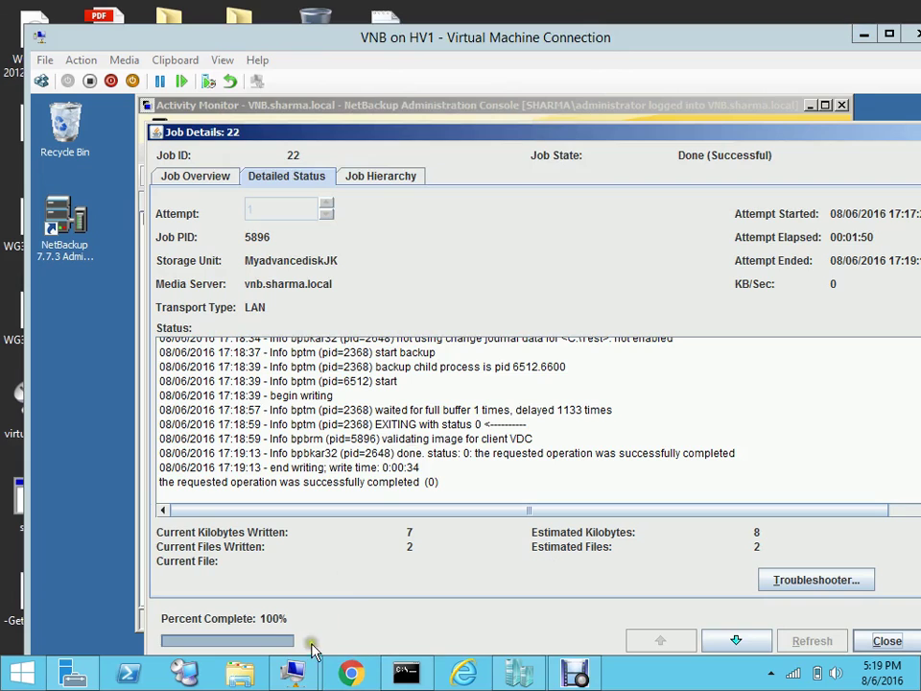
# Return to the VNB virtual machine, maximize the Activity Monitor window and show the machine in full screen.
pyautogui.moveTo(314, 679)
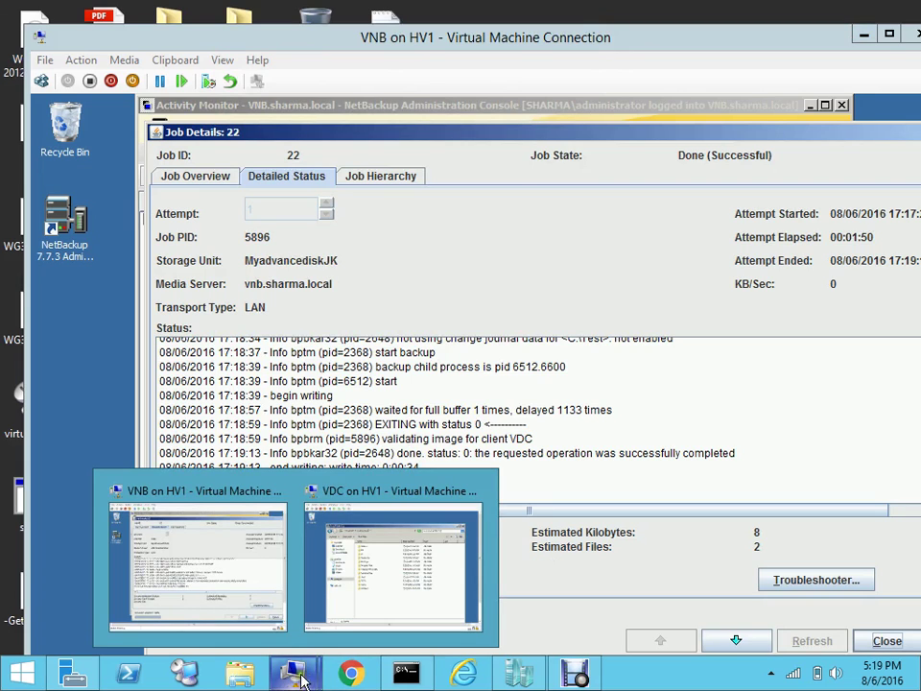
pyautogui.click(238, 590)
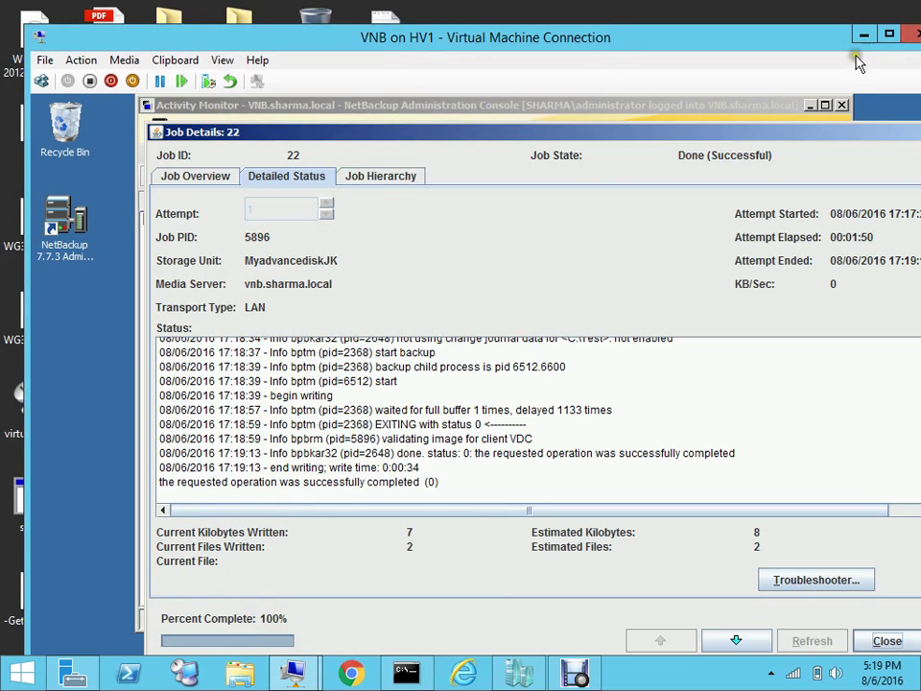
pyautogui.click(824, 105)
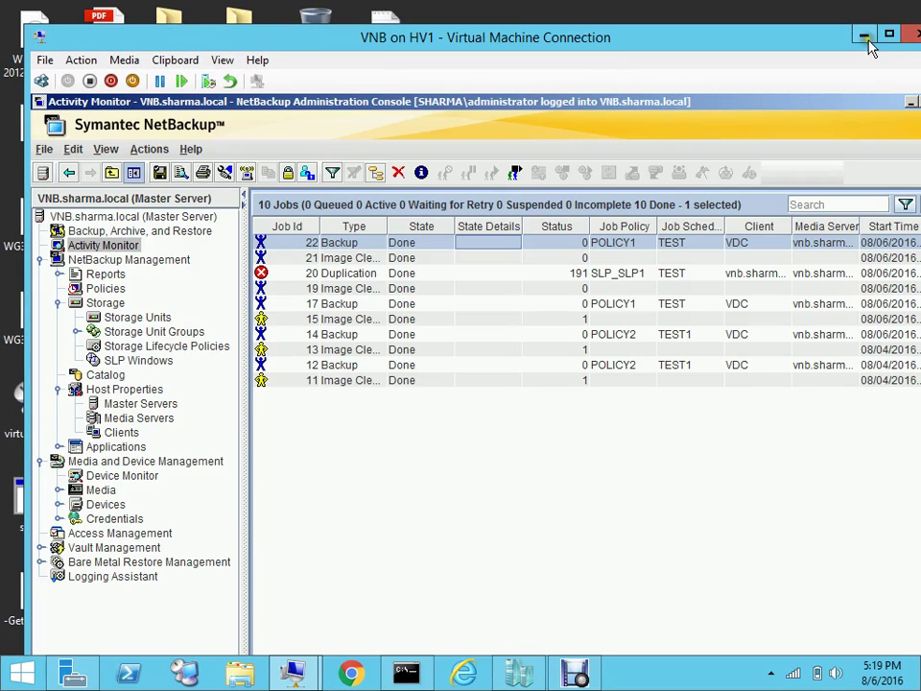
pyautogui.click(889, 34)
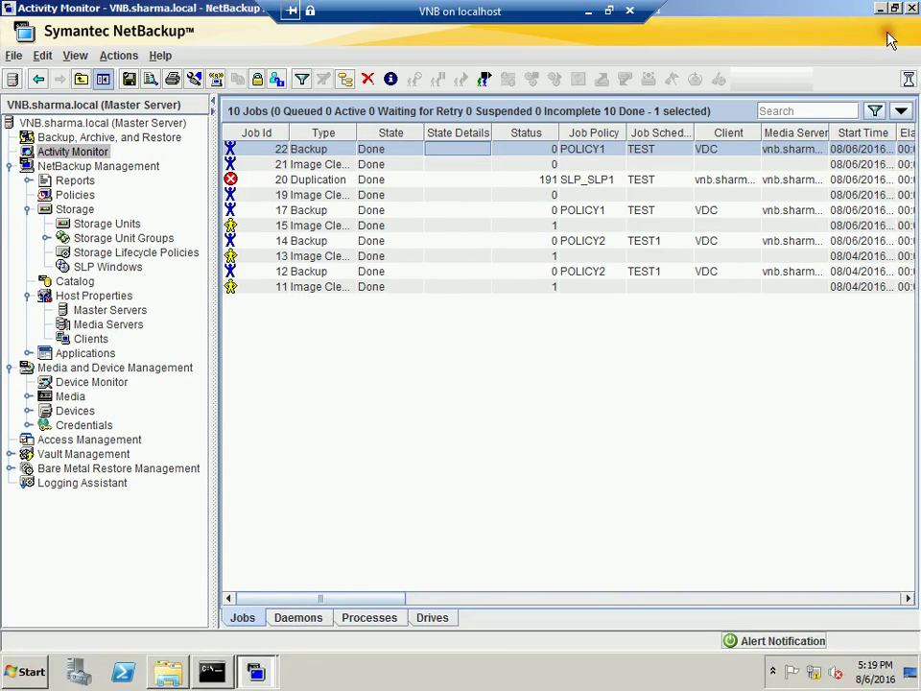
# Inspect New Volume (K:) and (O:) in Windows Explorer for backup image files, and return to the Activity Monitor.
pyautogui.click(166, 672)
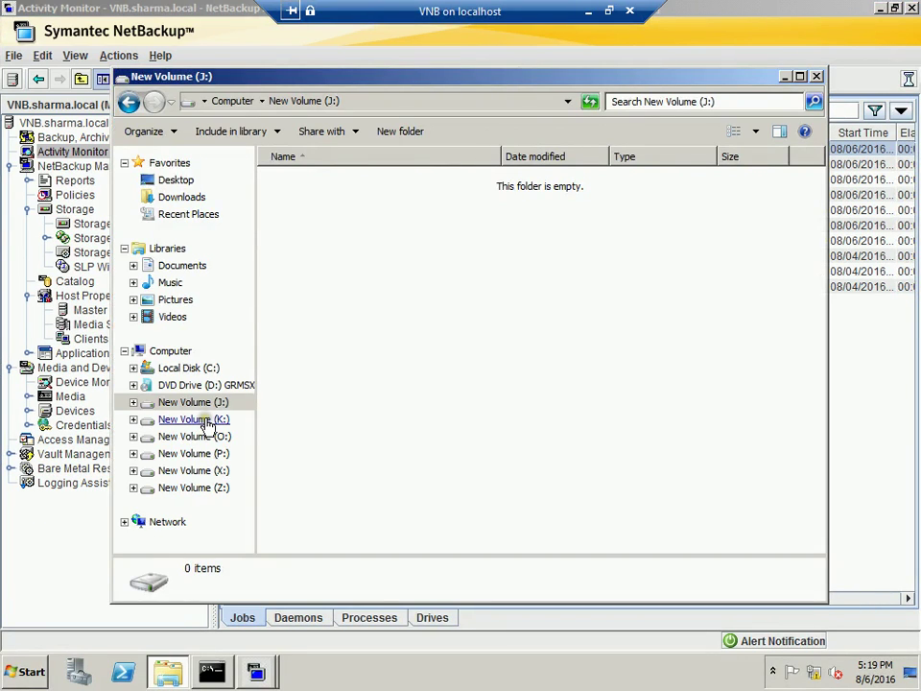
pyautogui.click(202, 420)
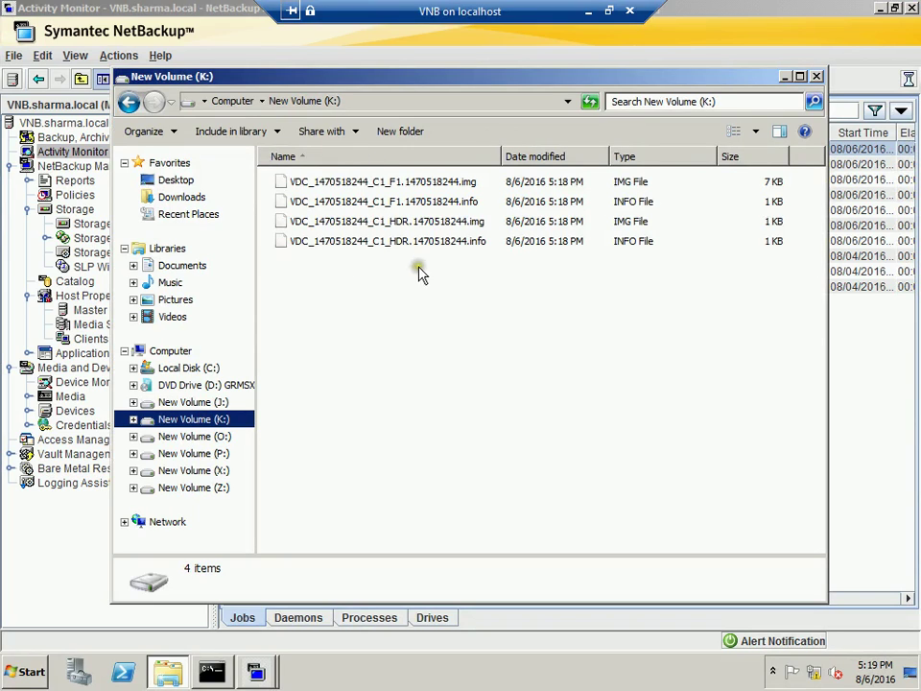
pyautogui.click(223, 437)
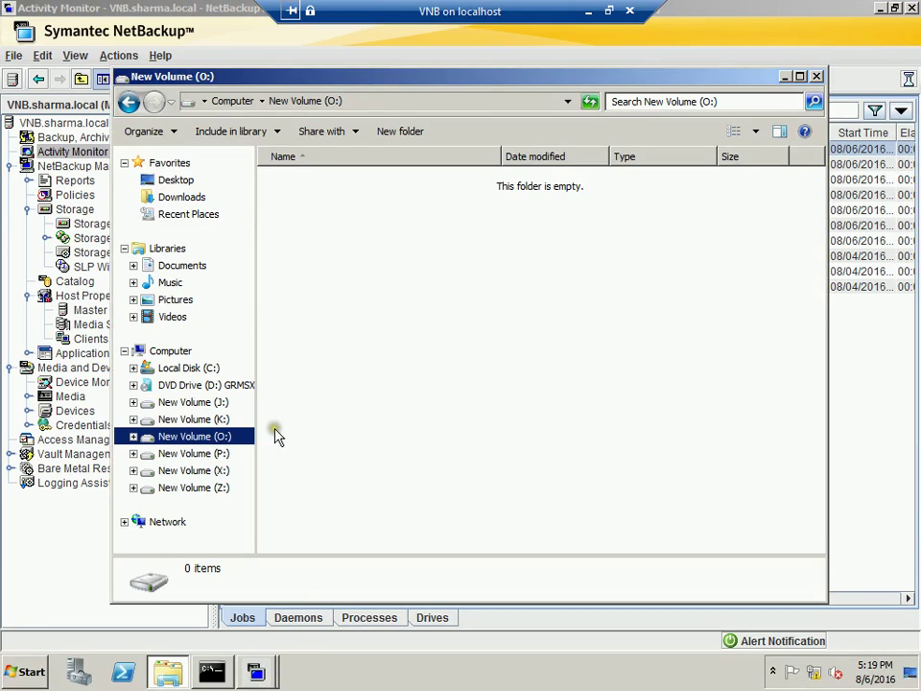
pyautogui.click(784, 81)
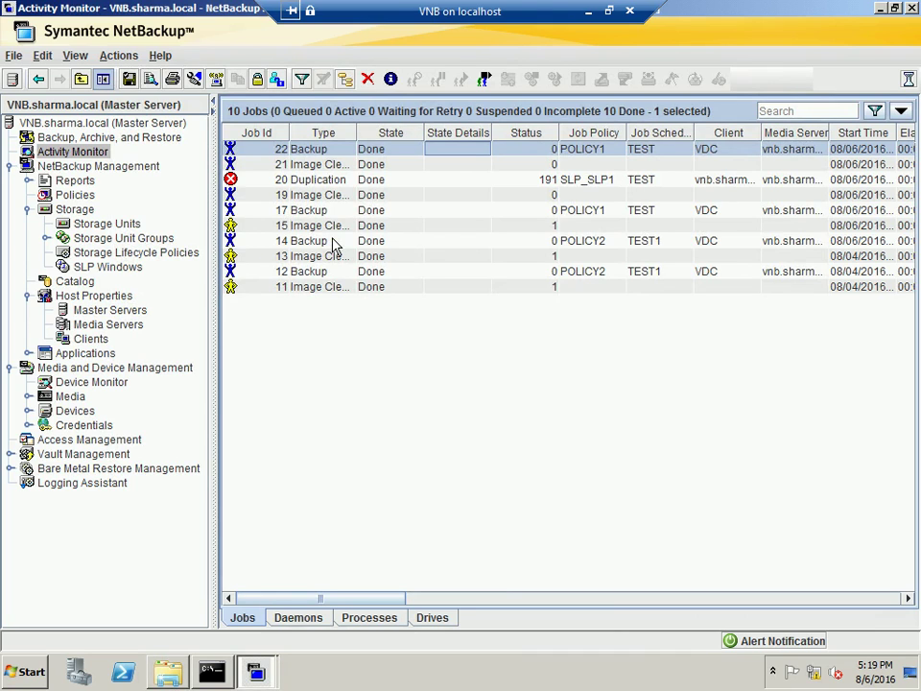
pyautogui.click(608, 11)
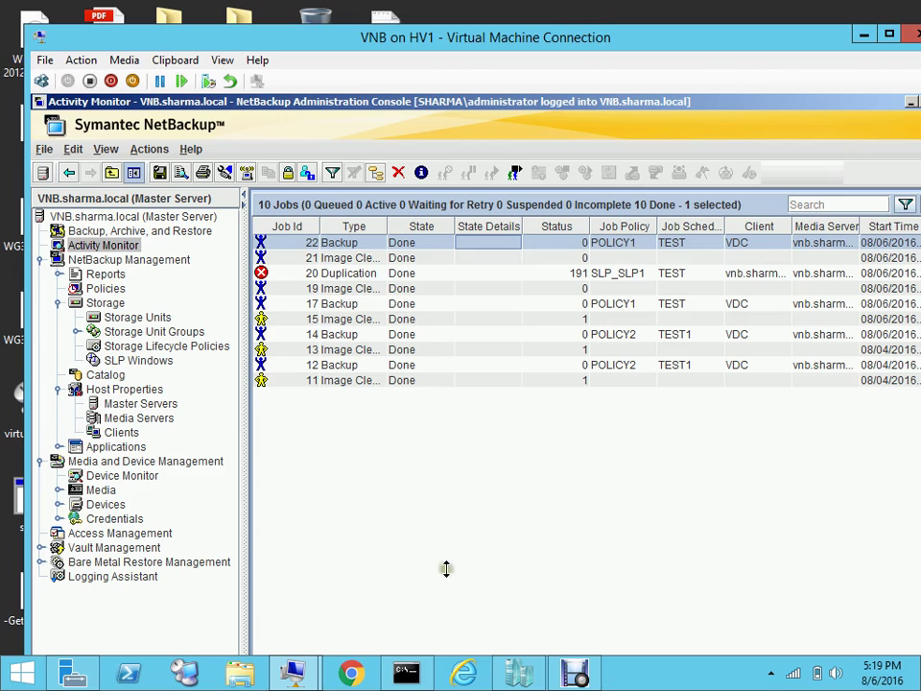
pyautogui.click(574, 671)
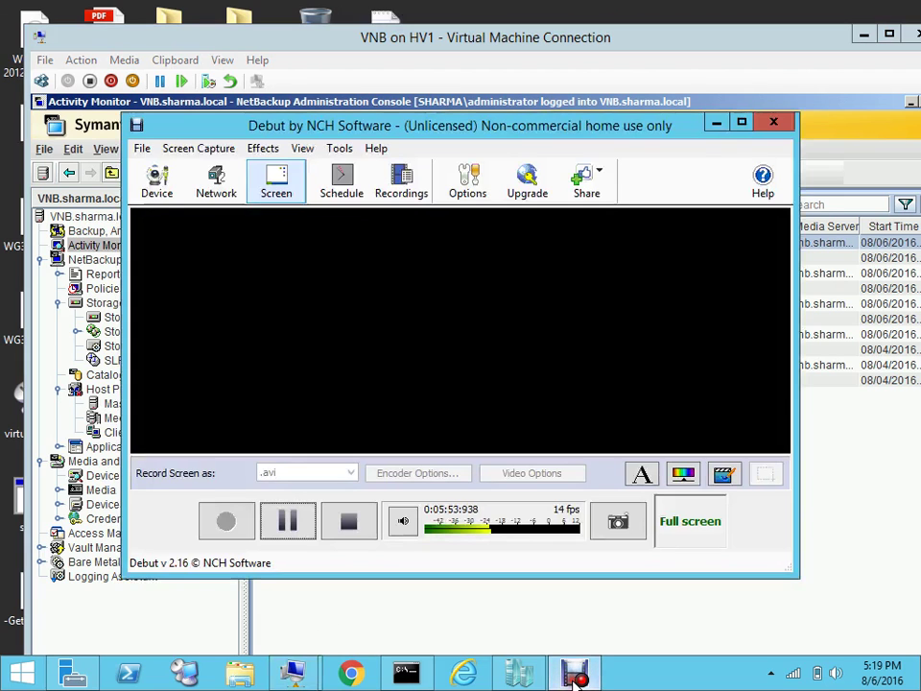
pyautogui.click(144, 151)
pyautogui.click(164, 189)
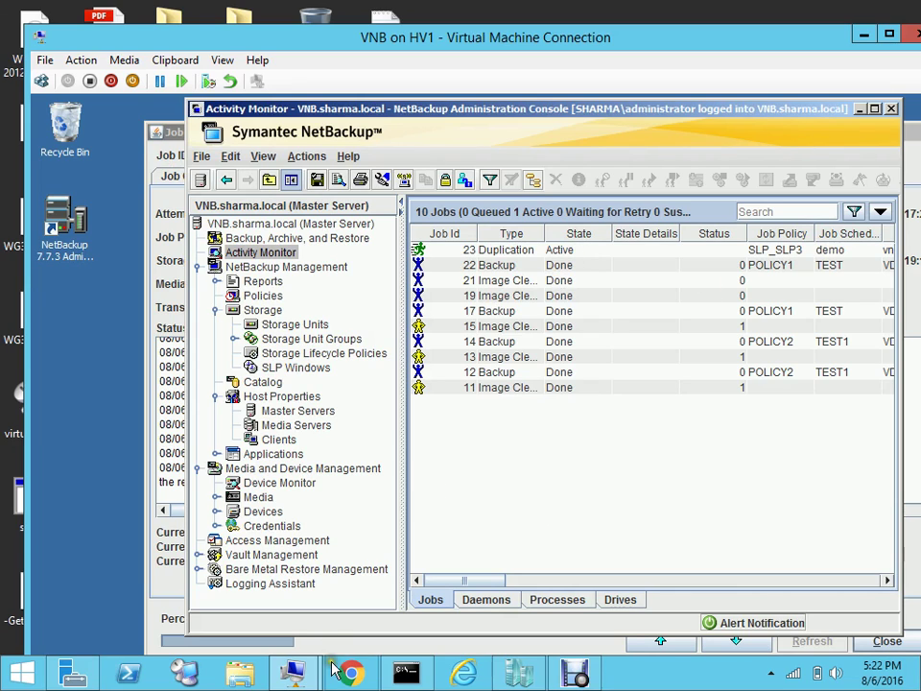
# Check the SLP_SLP3 duplication job in the maximized Activity Monitor, and compare the image files on New Volume (O:) and (K:).
pyautogui.click(875, 109)
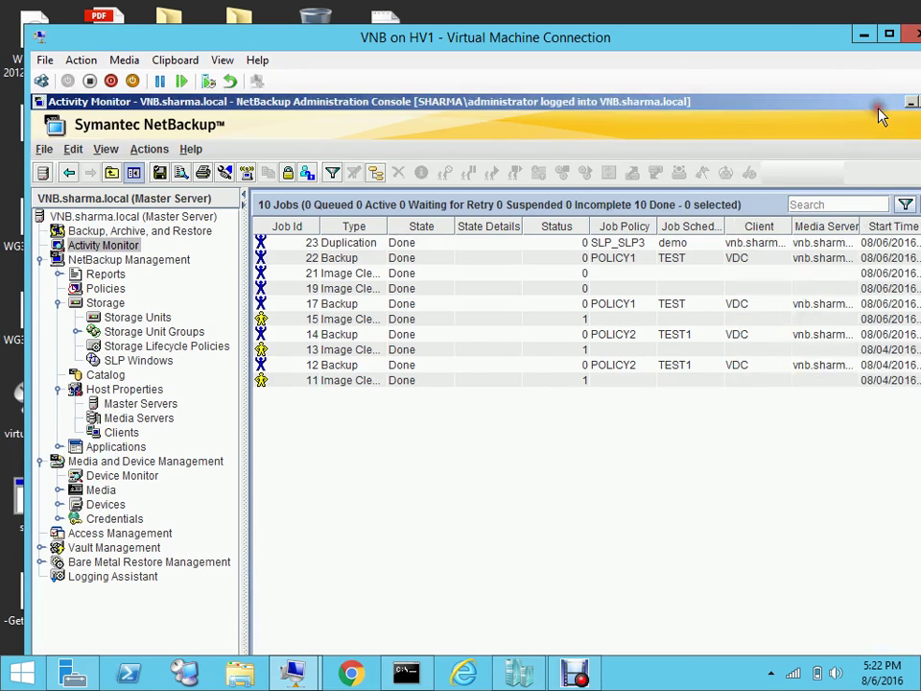
pyautogui.click(887, 36)
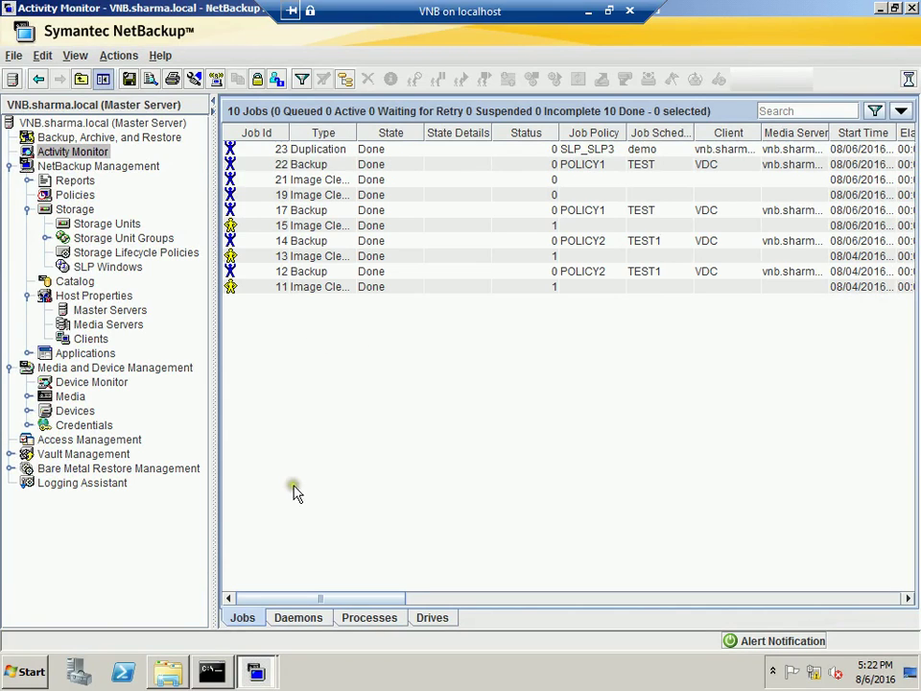
pyautogui.click(171, 672)
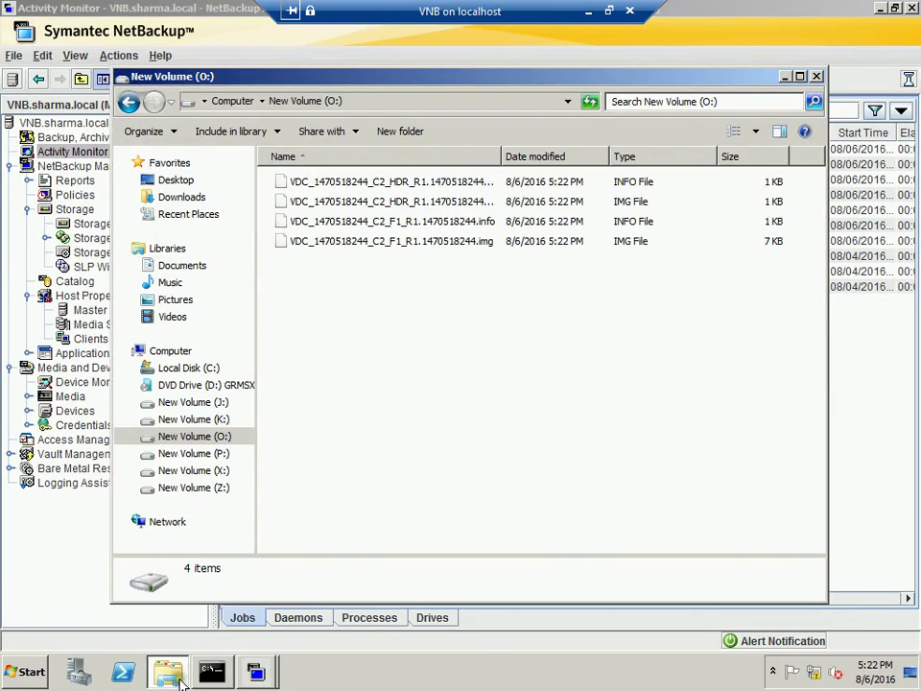
pyautogui.click(192, 438)
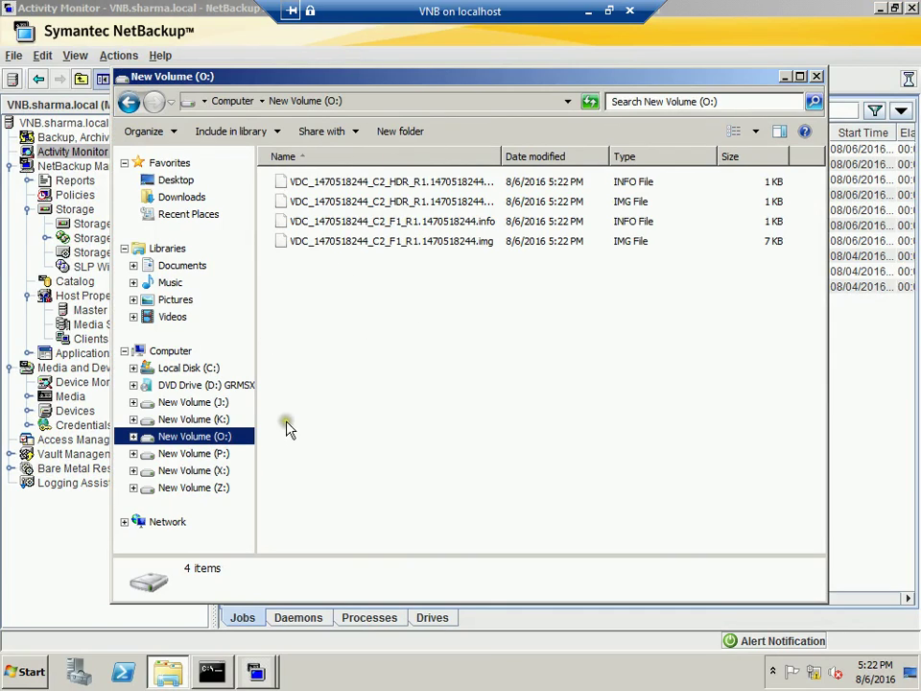
pyautogui.click(195, 421)
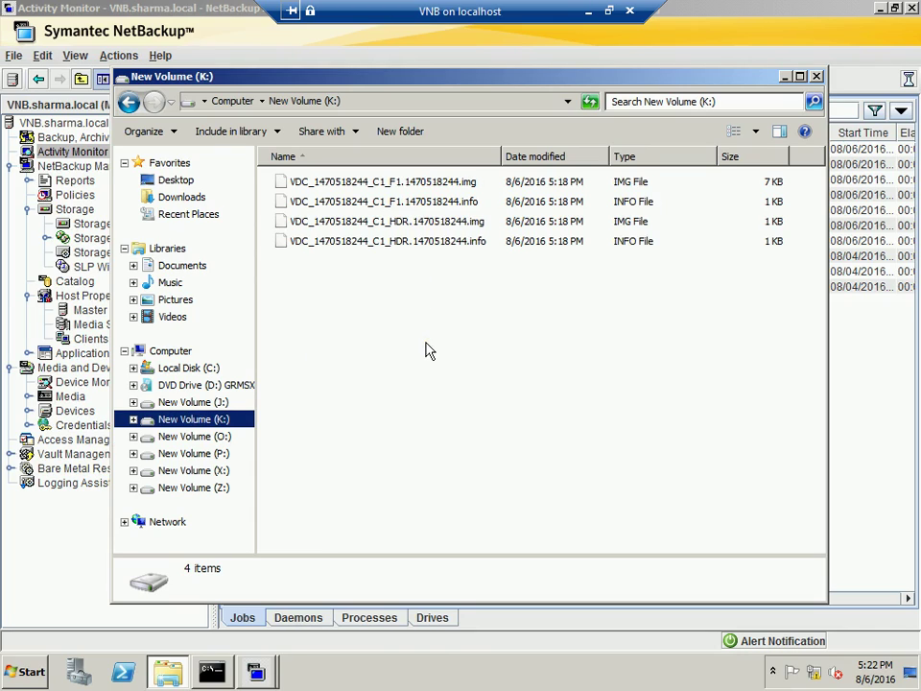
pyautogui.click(817, 77)
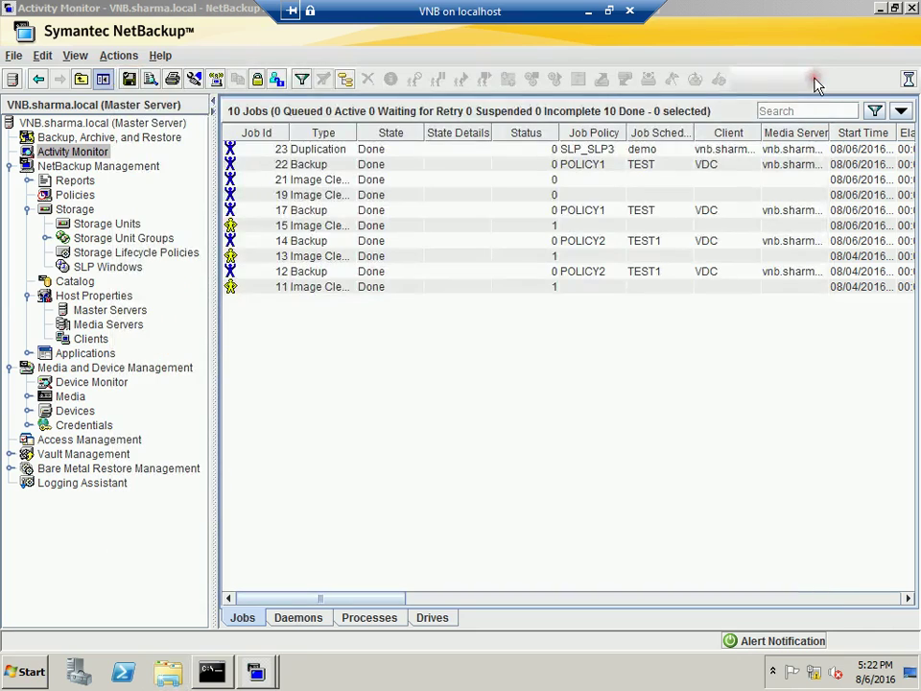
pyautogui.click(609, 11)
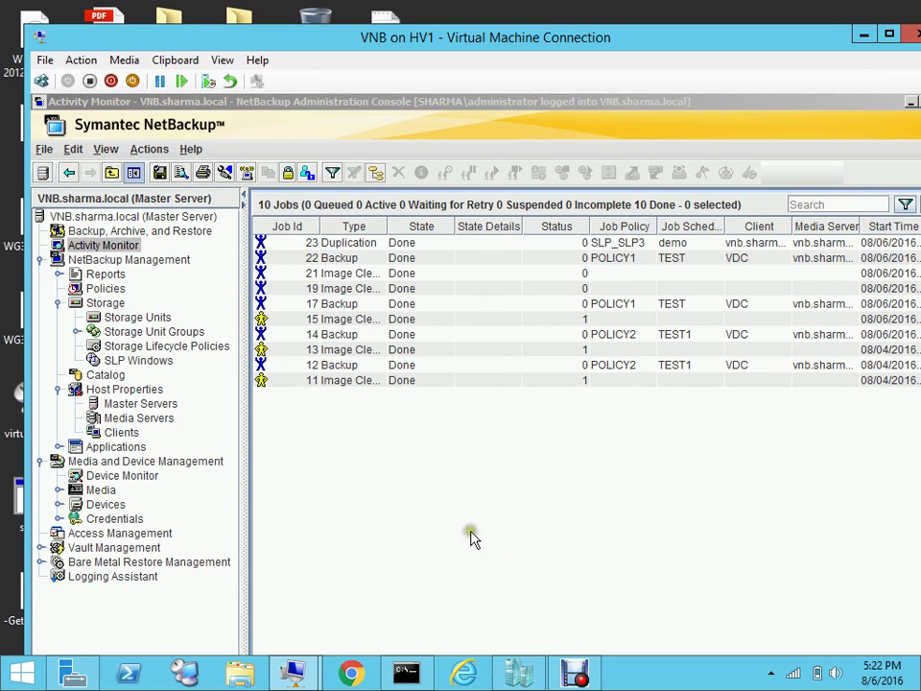
pyautogui.click(568, 674)
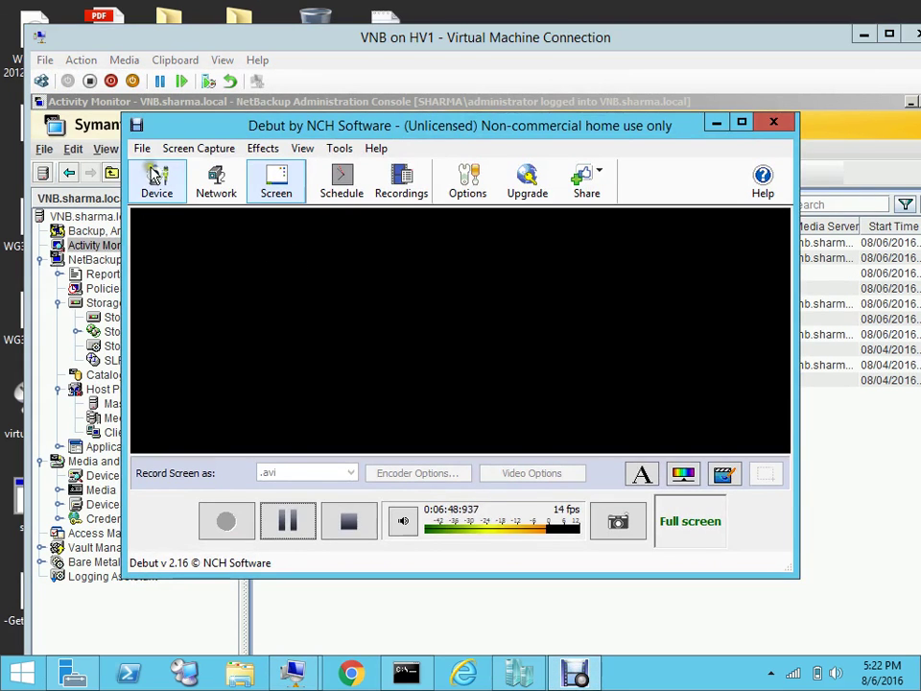